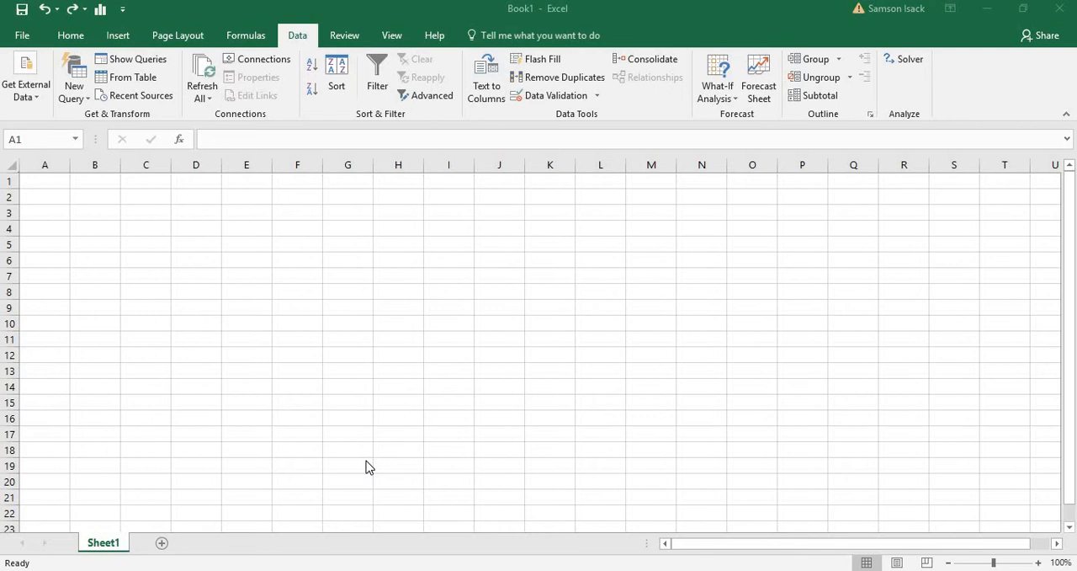
- Switch to File Explorer and open SemiColon_delimited.txt from the DataFiles folder inside Excel Videos
click(301, 44)
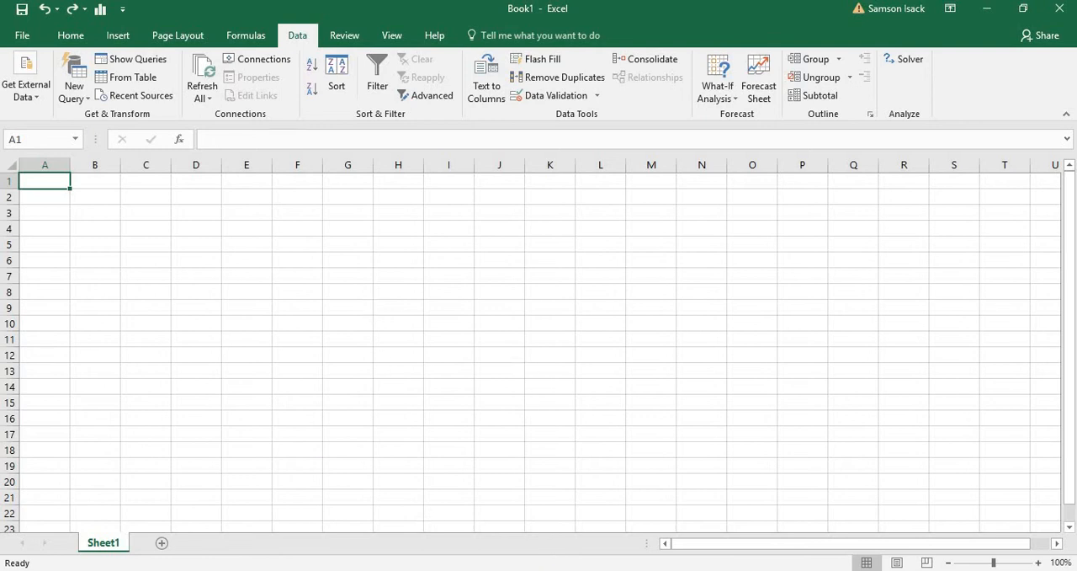
mouse_move(561, 570)
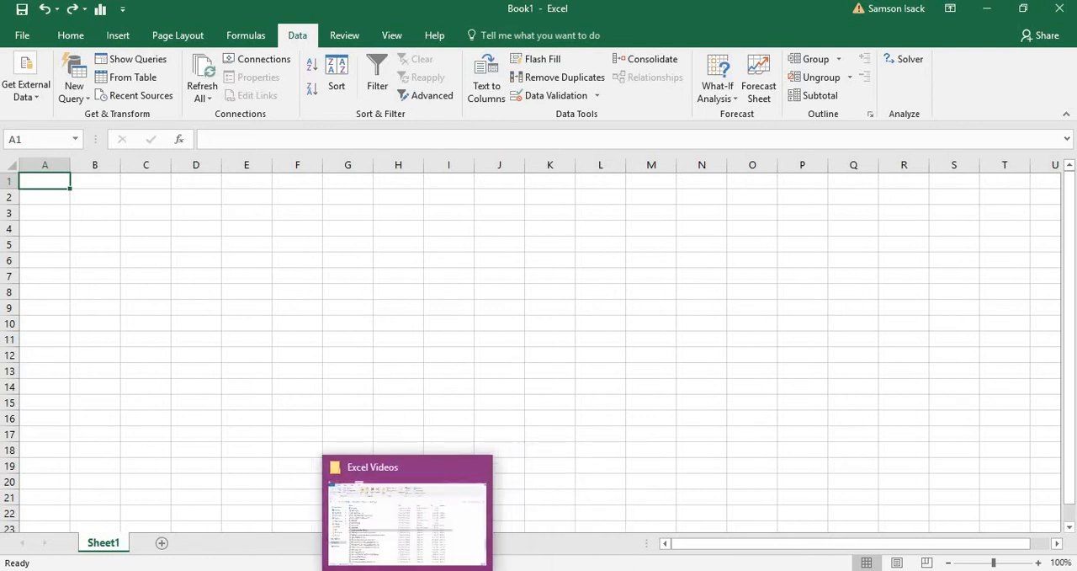
click(450, 569)
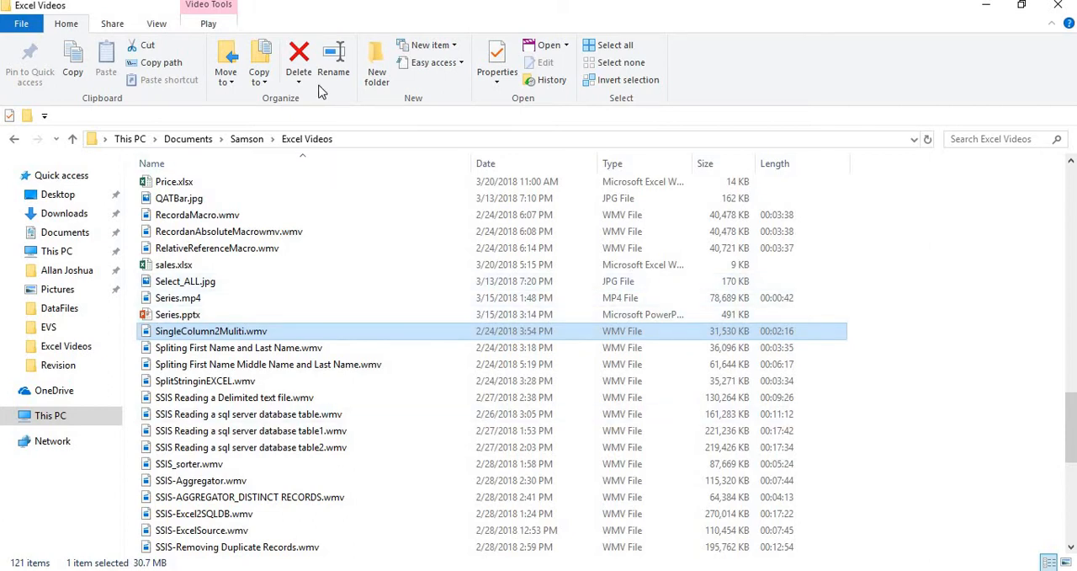
click(72, 354)
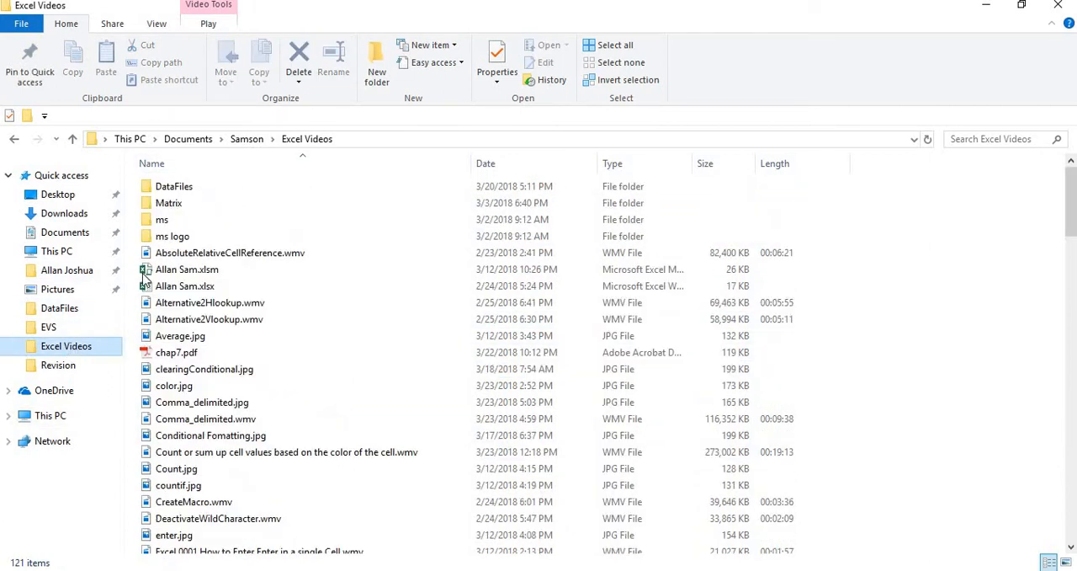
click(189, 191)
double_click(189, 192)
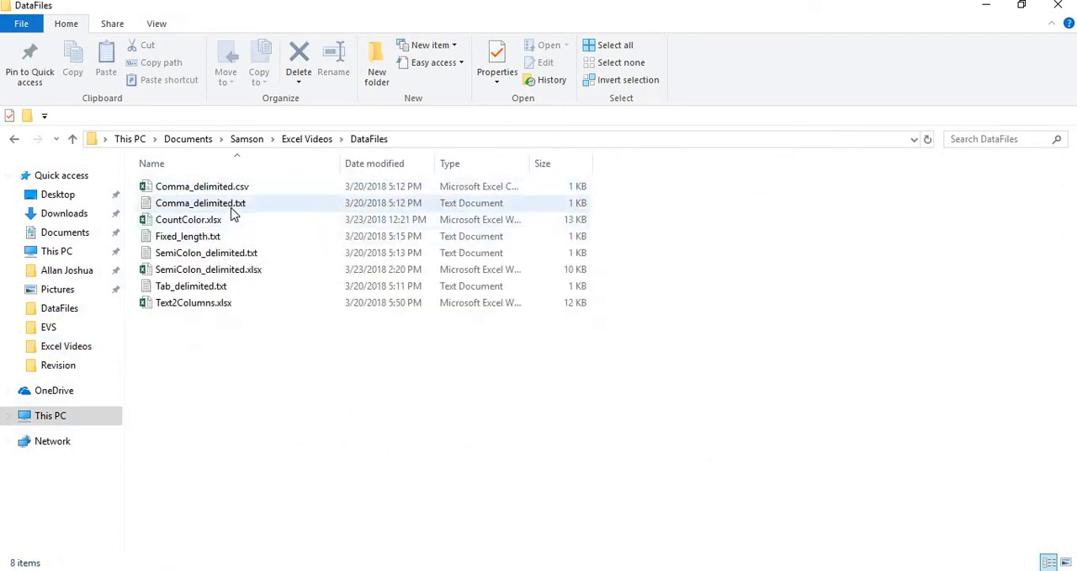
click(240, 256)
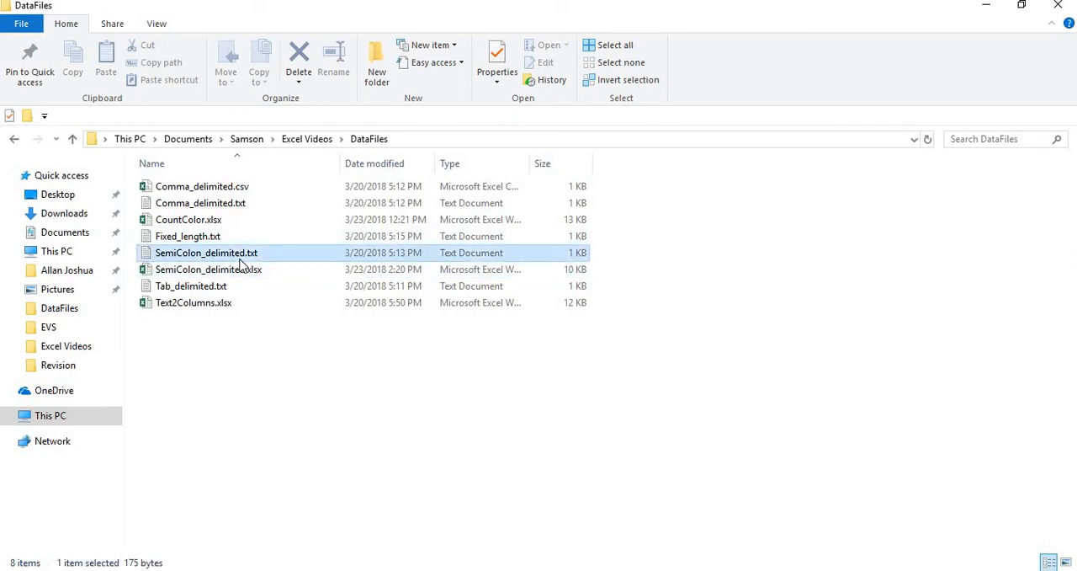
double_click(241, 262)
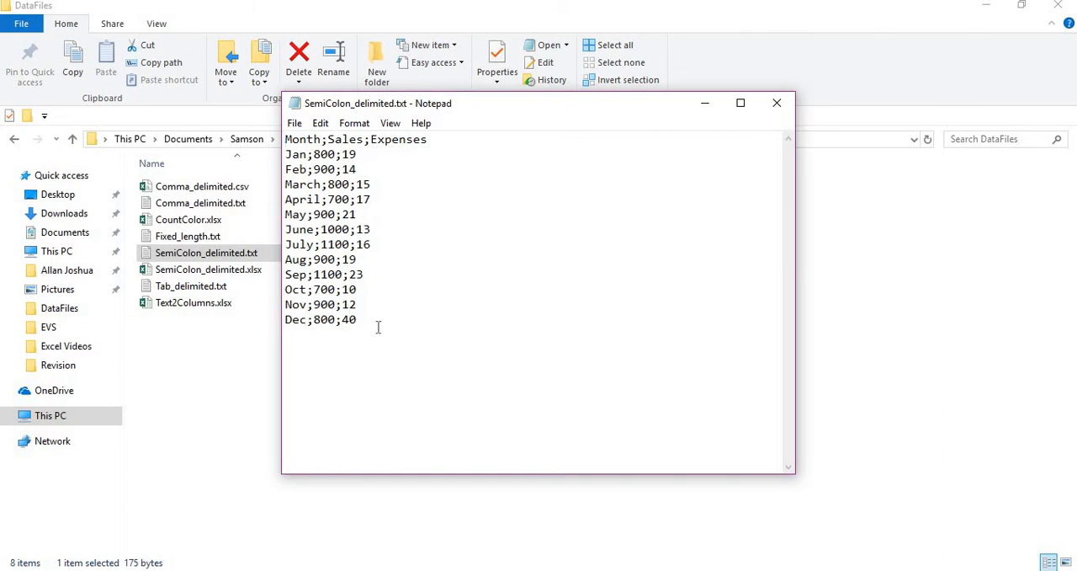
- Copy all the text from SemiColon_delimited.txt into the blank Excel workbook starting at cell A1, and fit column A's width to it
drag(358, 324, 254, 137)
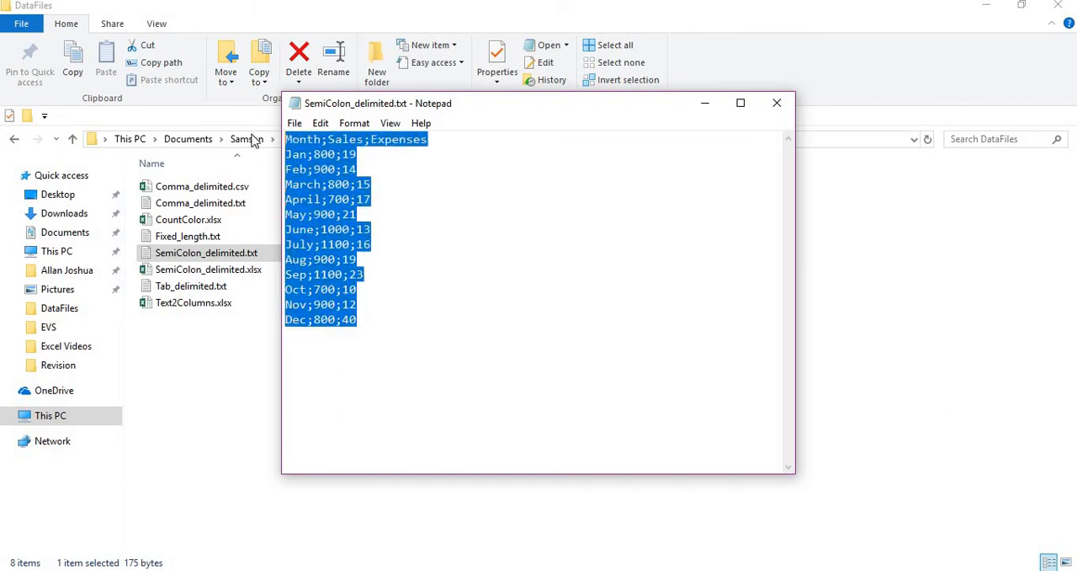
right_click(300, 174)
click(338, 225)
click(382, 569)
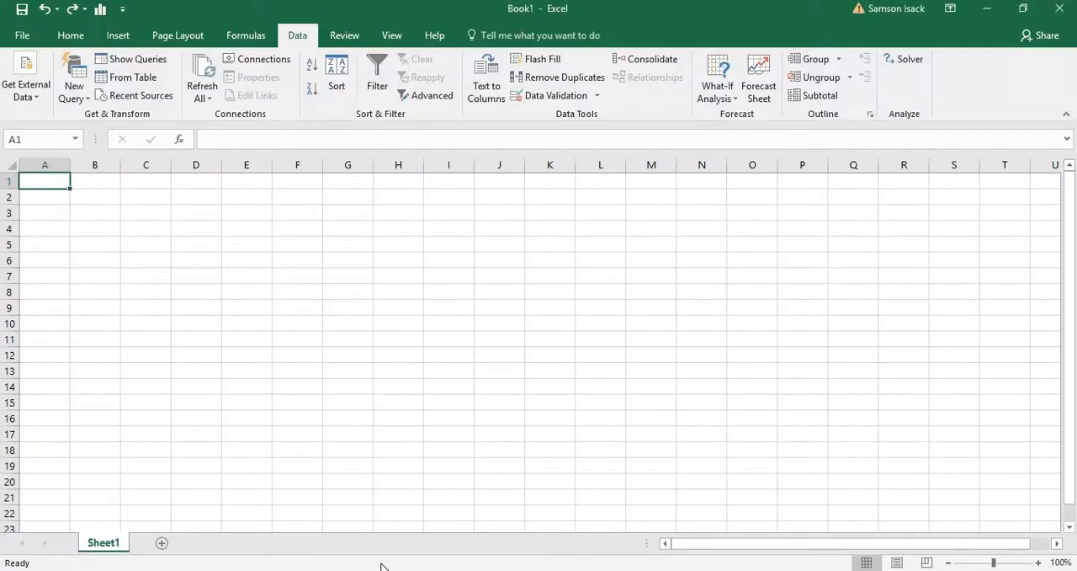
right_click(44, 180)
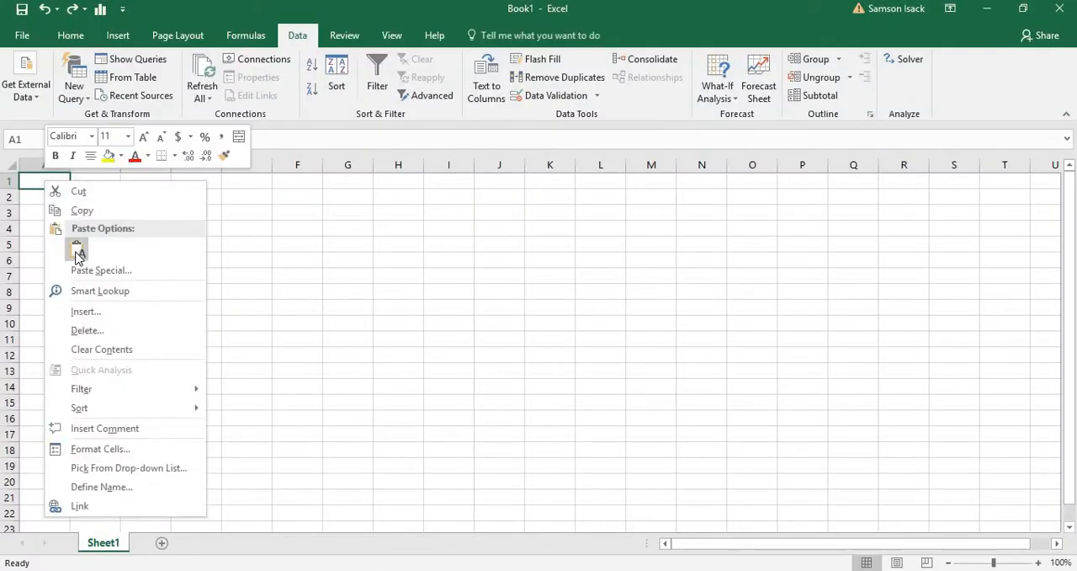
click(76, 248)
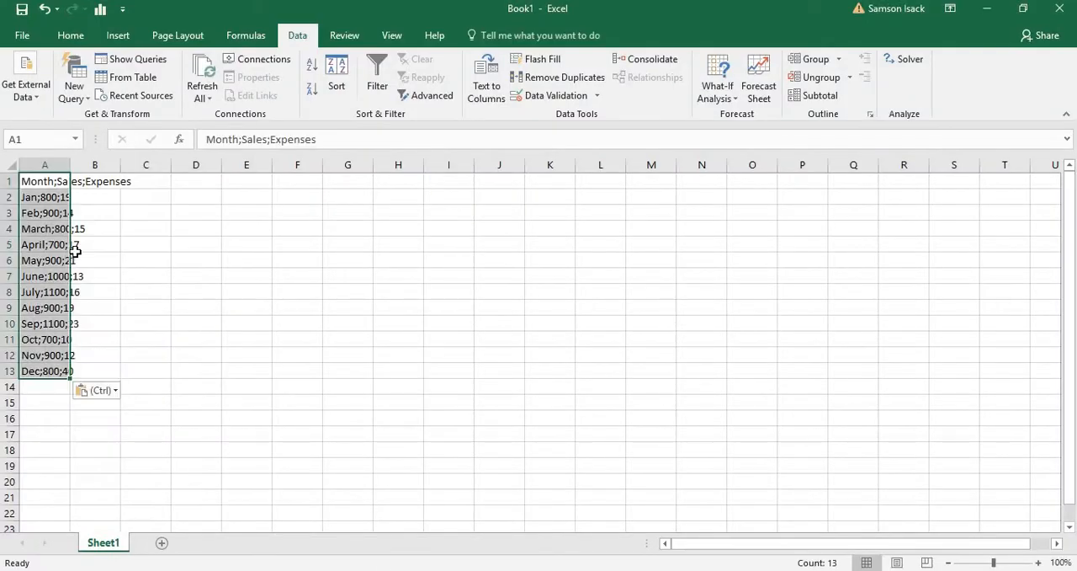
double_click(68, 171)
click(154, 413)
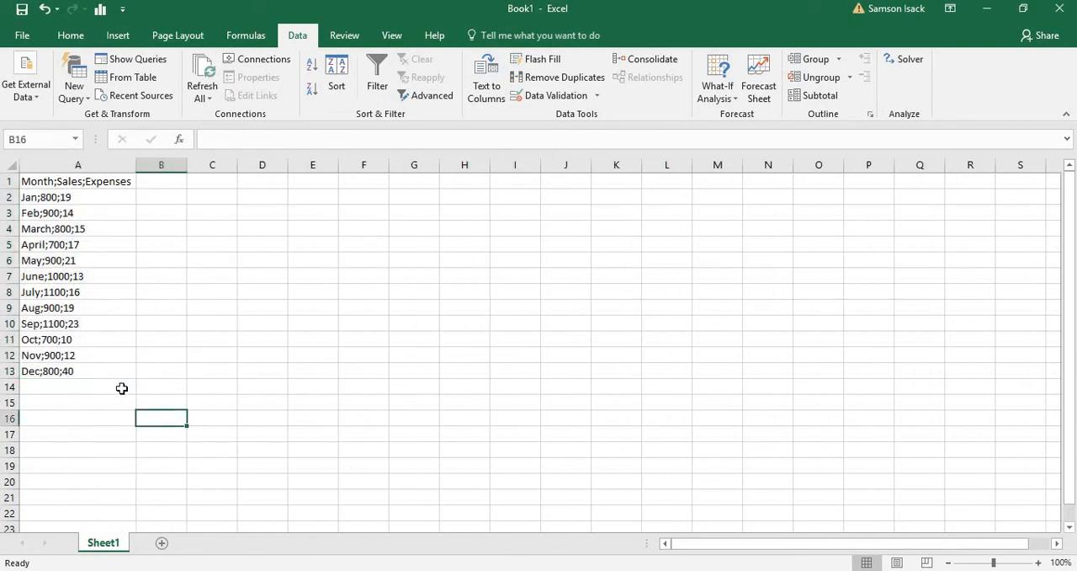
- Examine how the pasted month, sales and expenses values sit together in column A, from the header to the December row
click(120, 177)
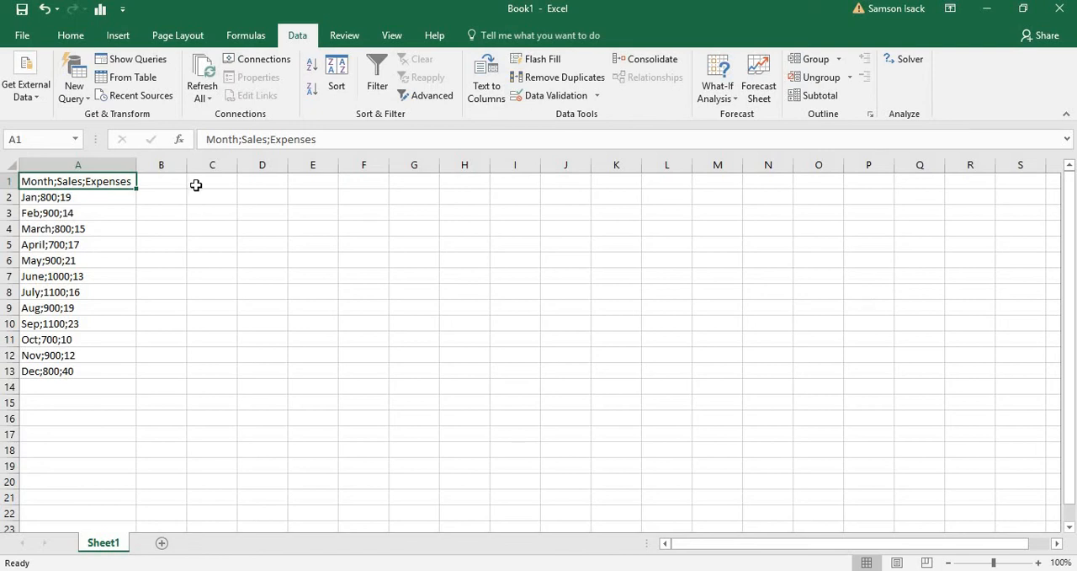
click(202, 184)
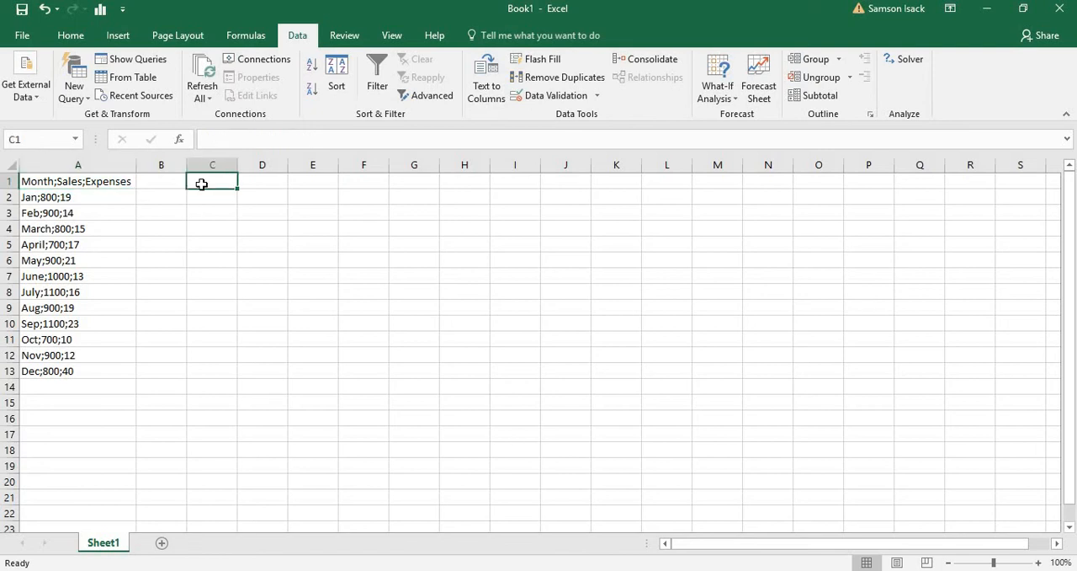
click(111, 181)
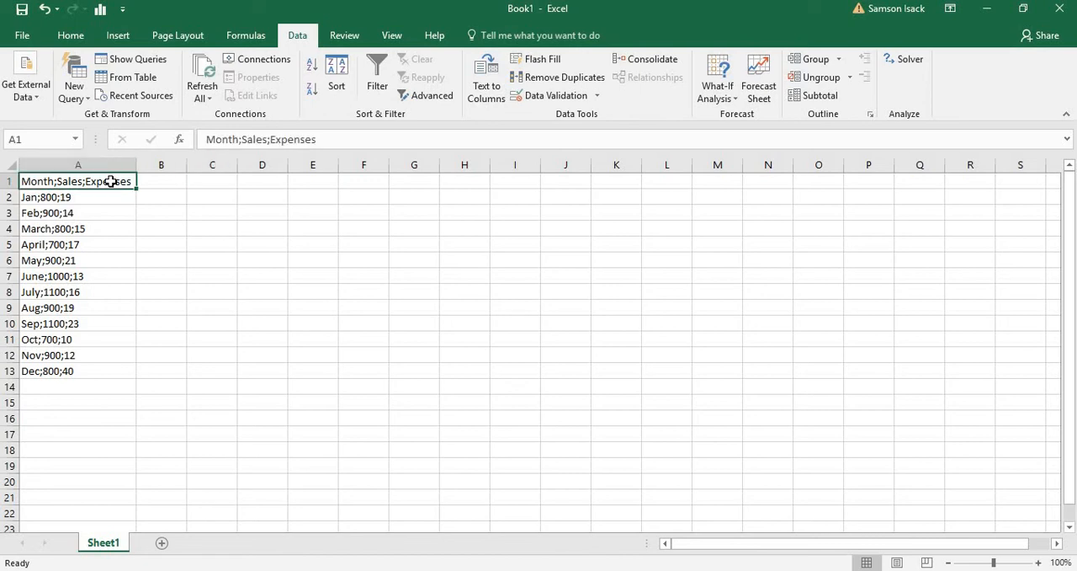
click(101, 372)
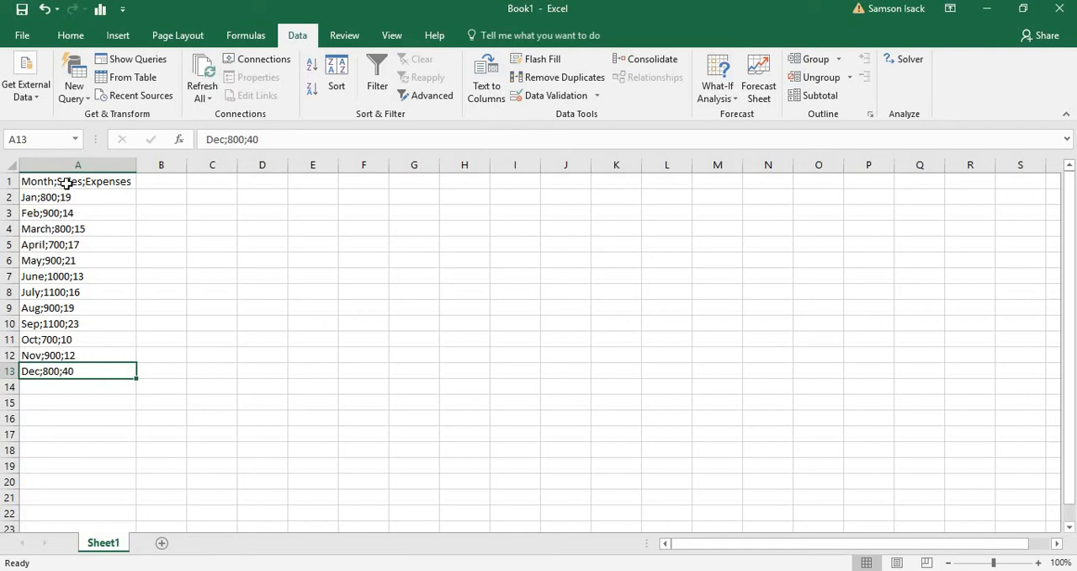
click(69, 392)
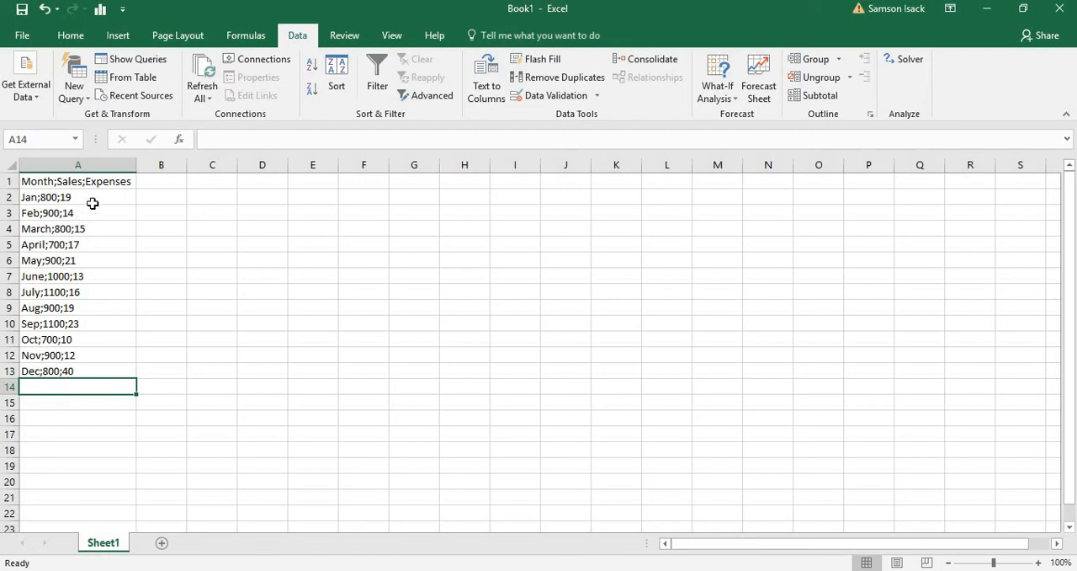
click(97, 242)
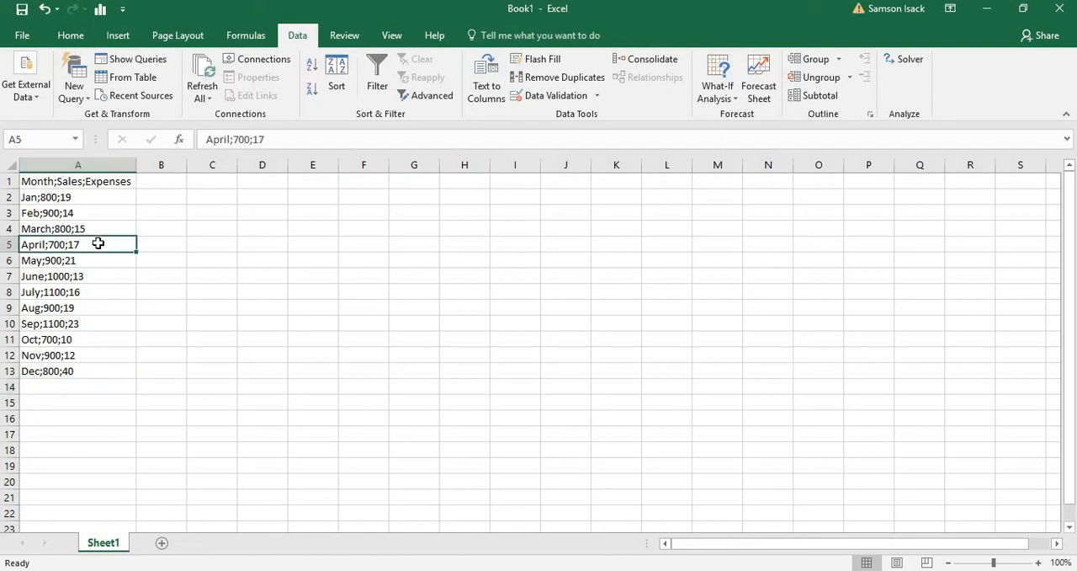
click(110, 181)
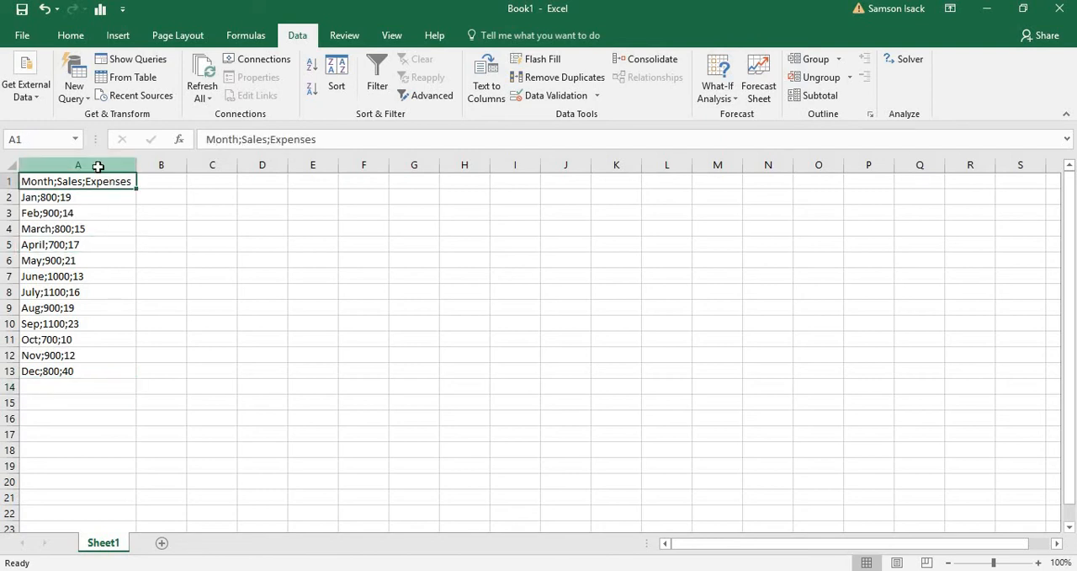
- Start Text to Columns on column A as delimited data, using Semicolon instead of Comma as the delimiter
click(98, 164)
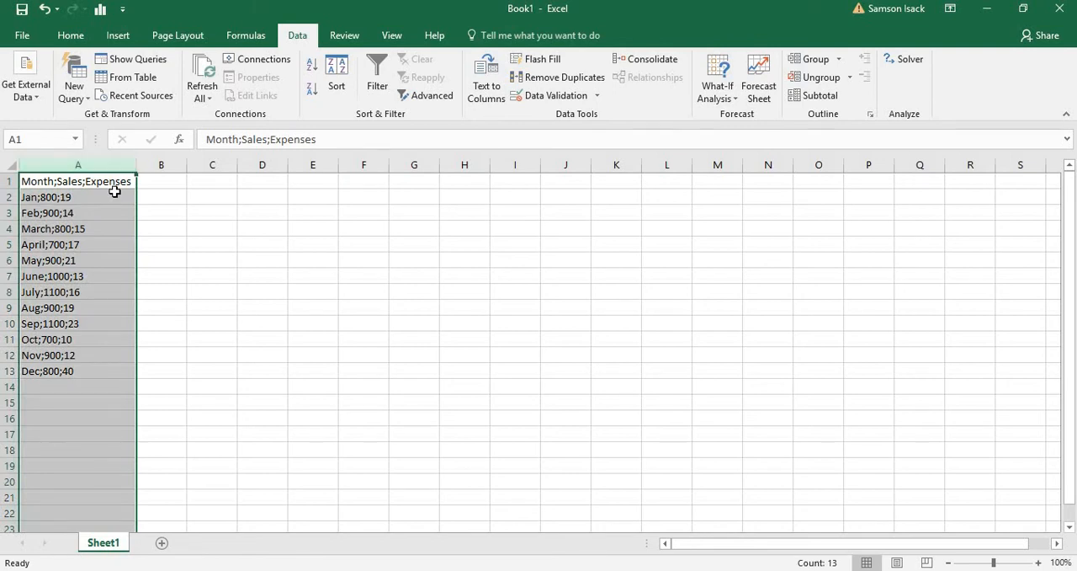
click(494, 82)
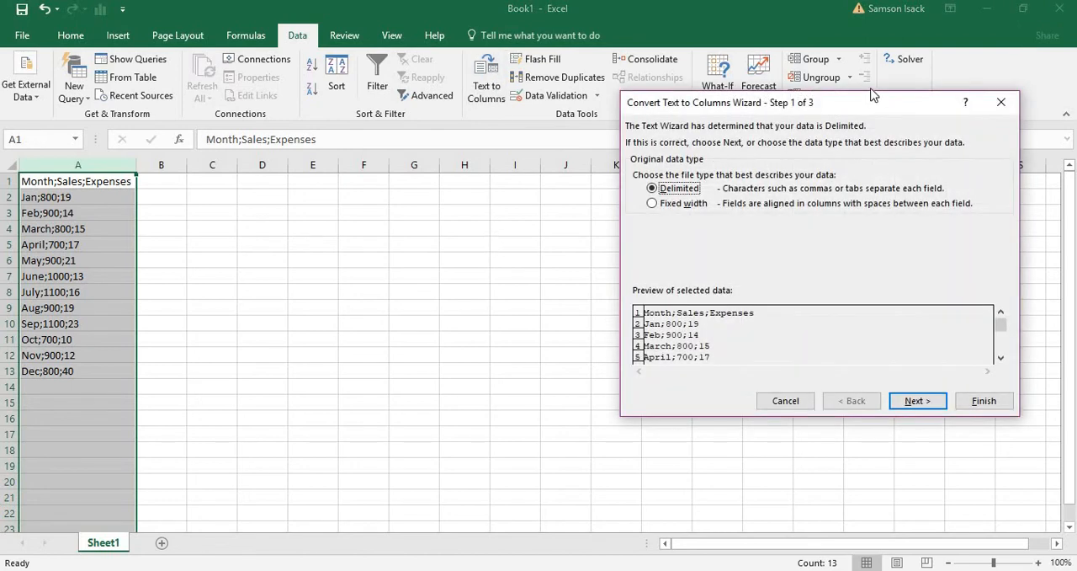
drag(869, 107, 547, 156)
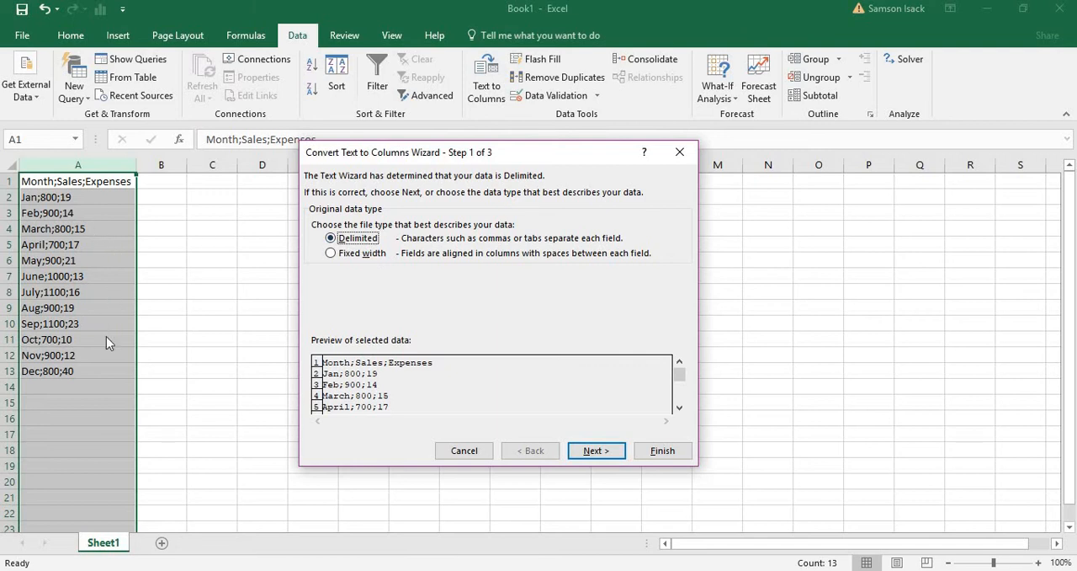
click(608, 456)
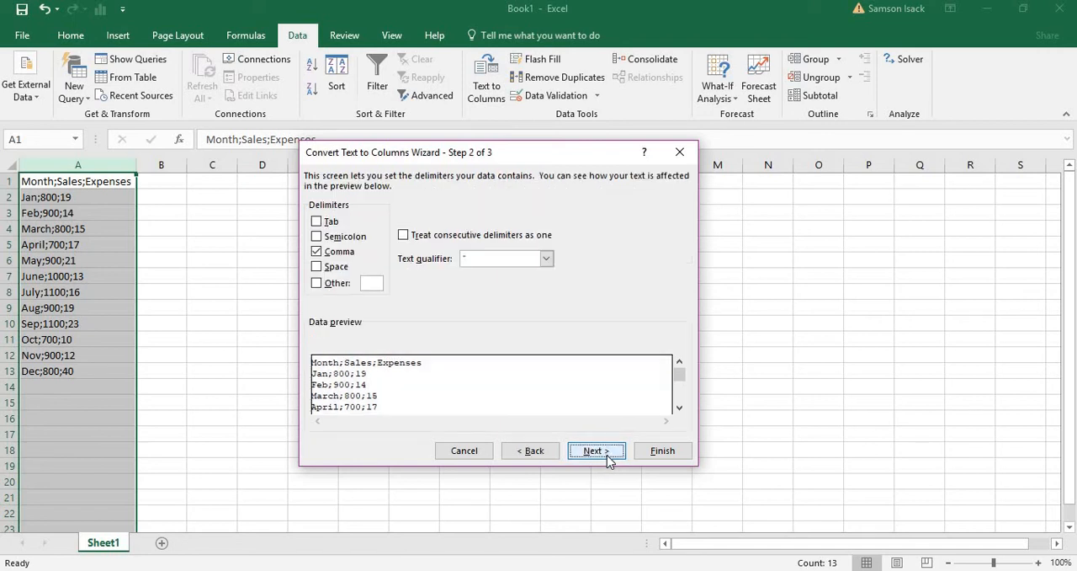
click(331, 254)
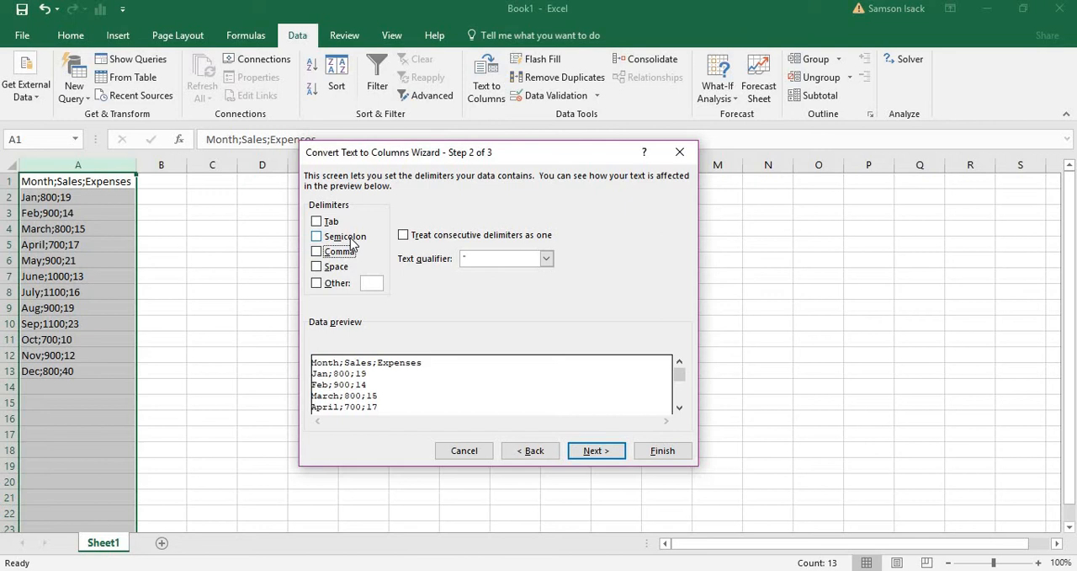
click(350, 237)
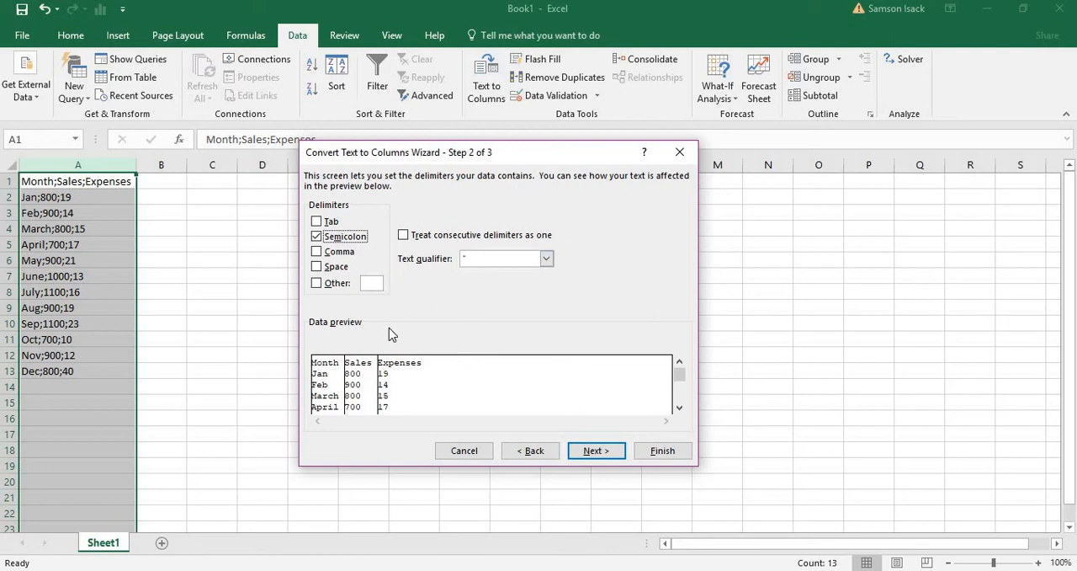
- Format the Month column as Text, keep Sales and Expenses as General, and complete the split with destination $A$1
click(605, 451)
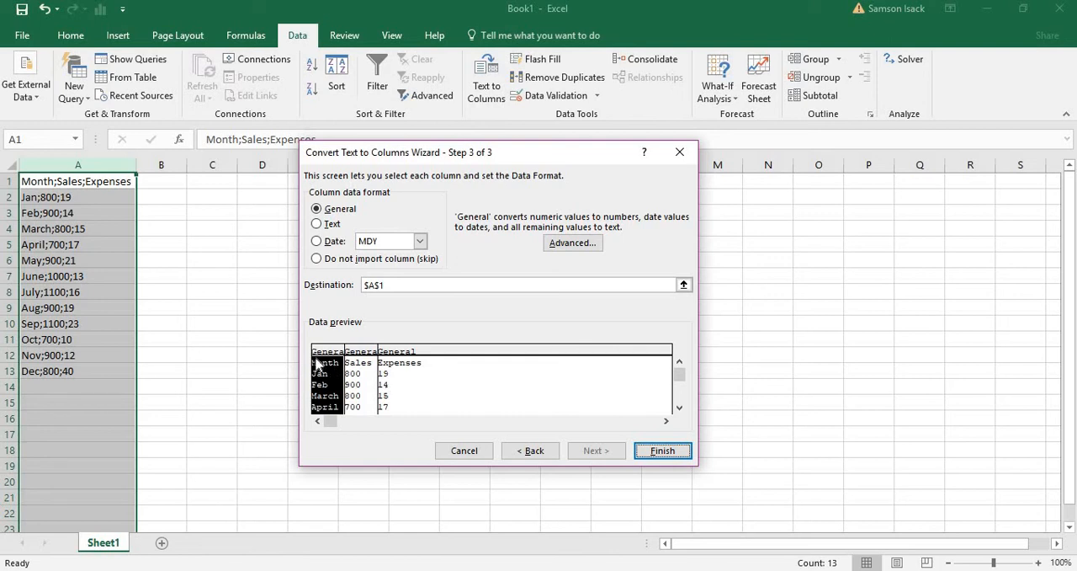
click(335, 224)
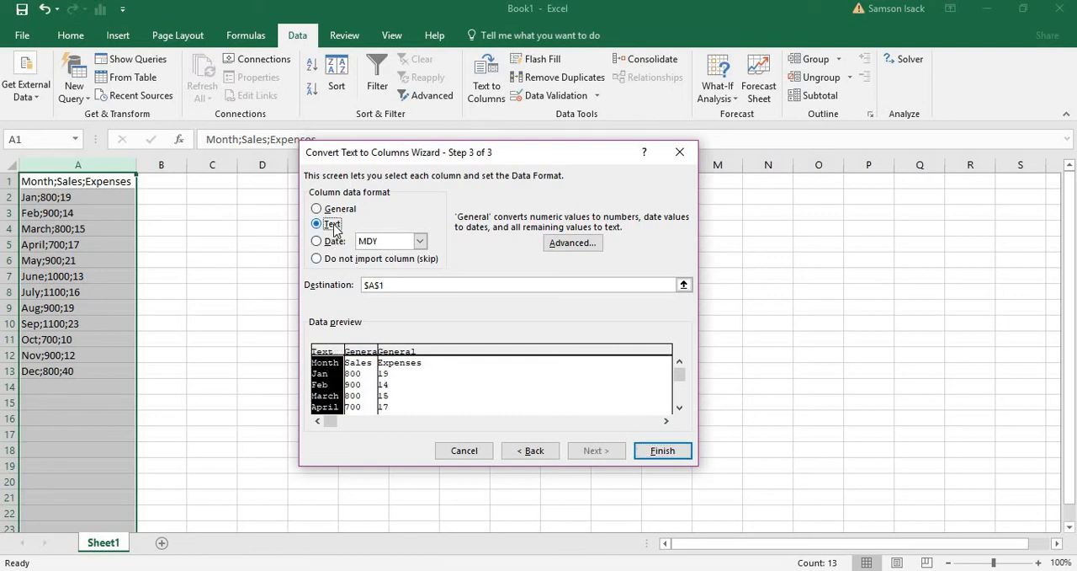
click(360, 372)
click(411, 377)
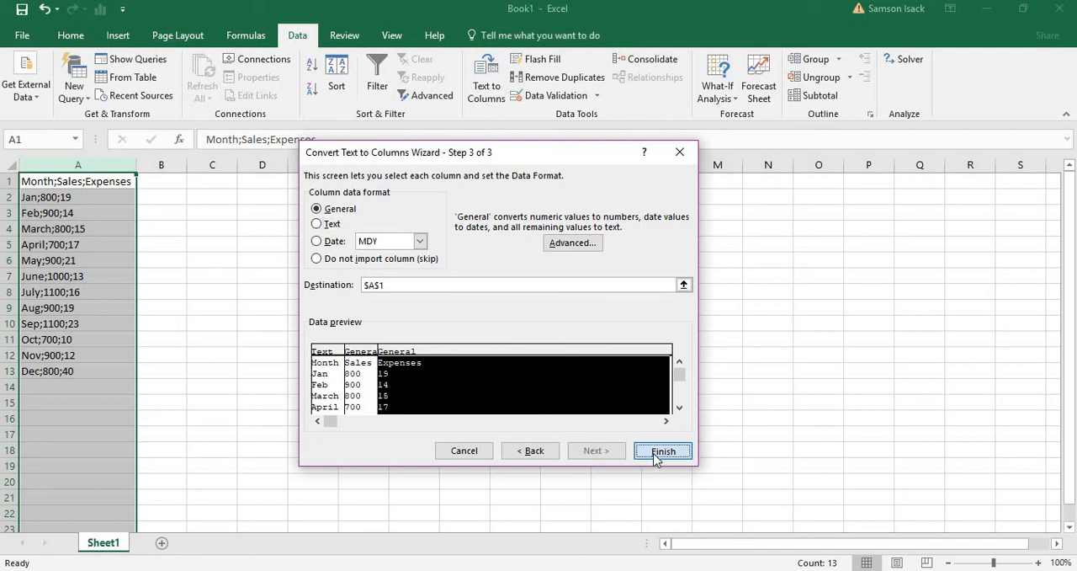
click(656, 457)
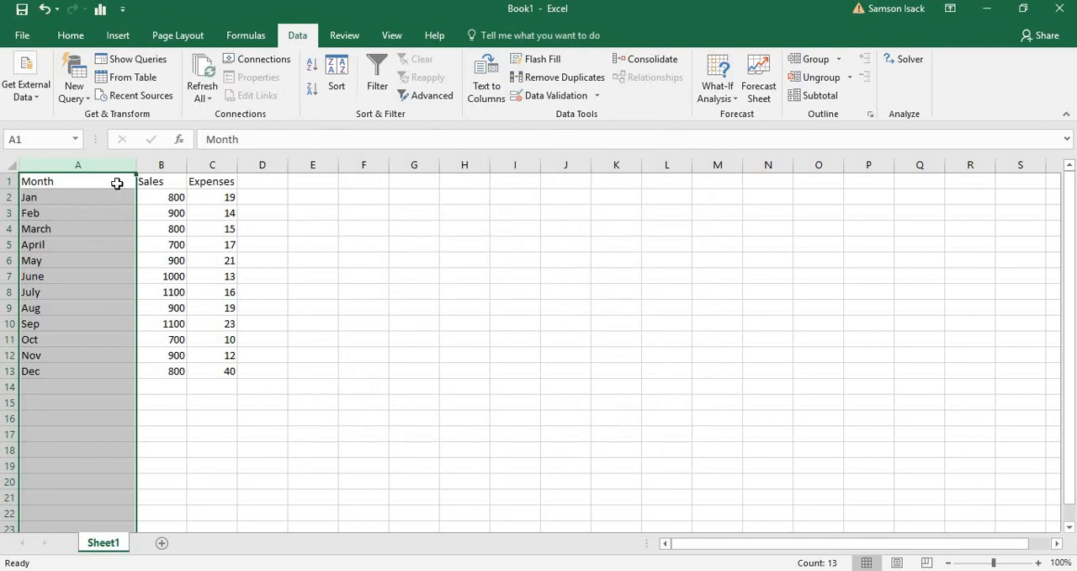
- Undo the Text to Columns split of column A
click(117, 183)
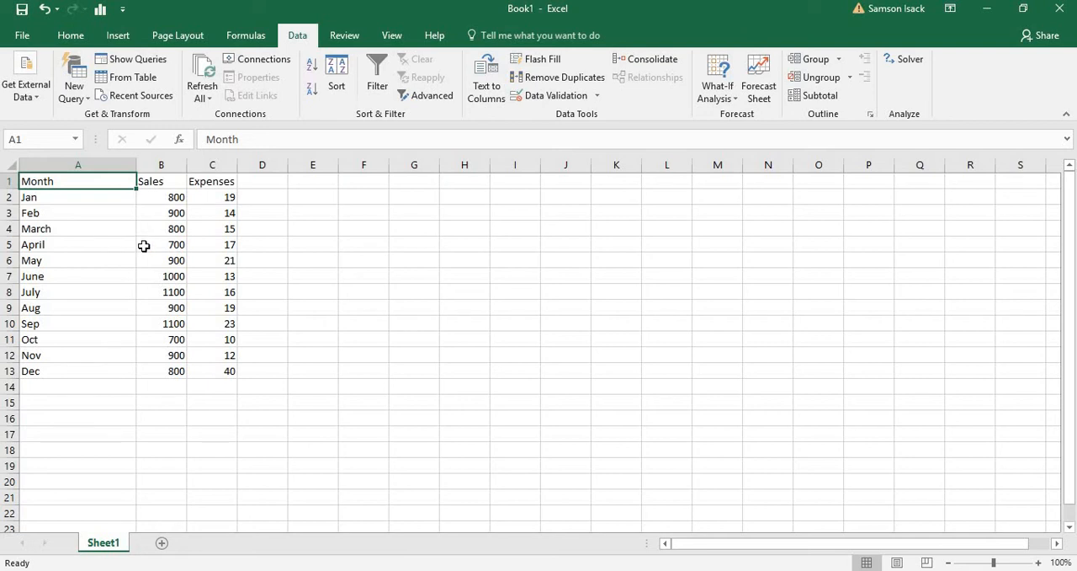
click(44, 9)
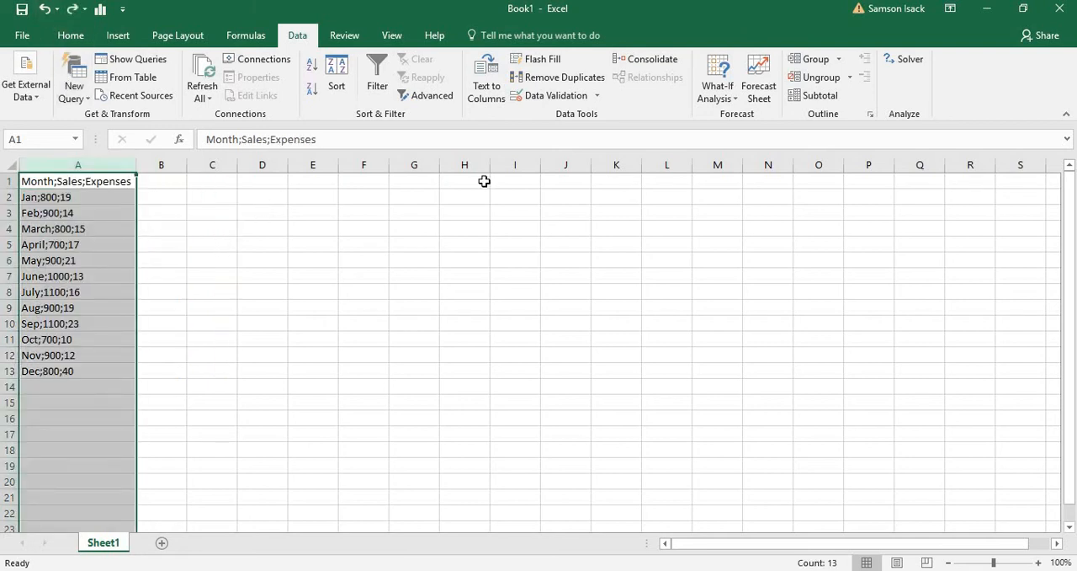
- Start Text to Columns on column A again with the Semicolon delimiter, formatting Month as Text and leaving Sales and Expenses as General
click(486, 78)
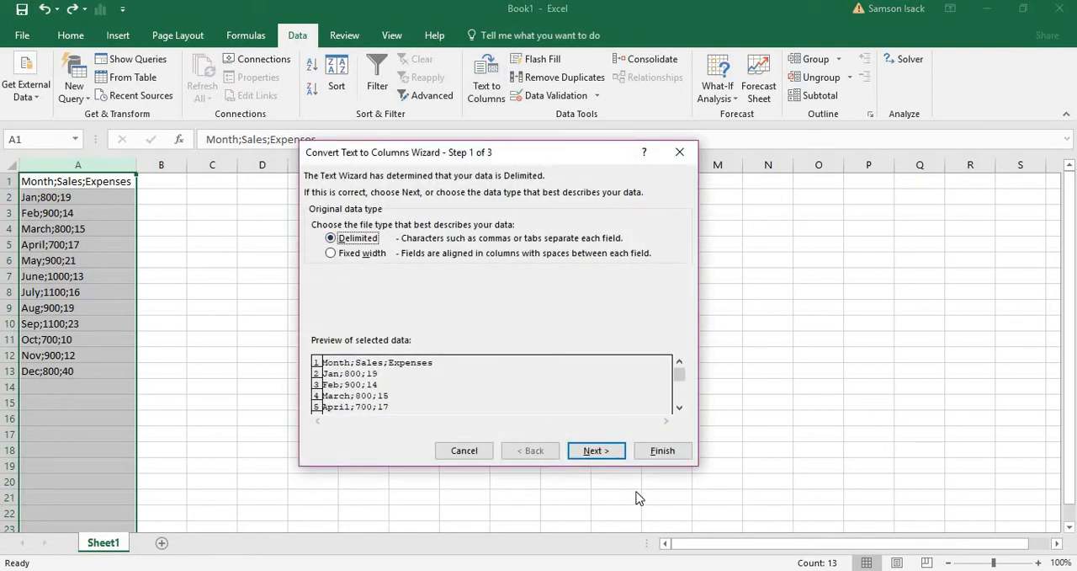
click(611, 450)
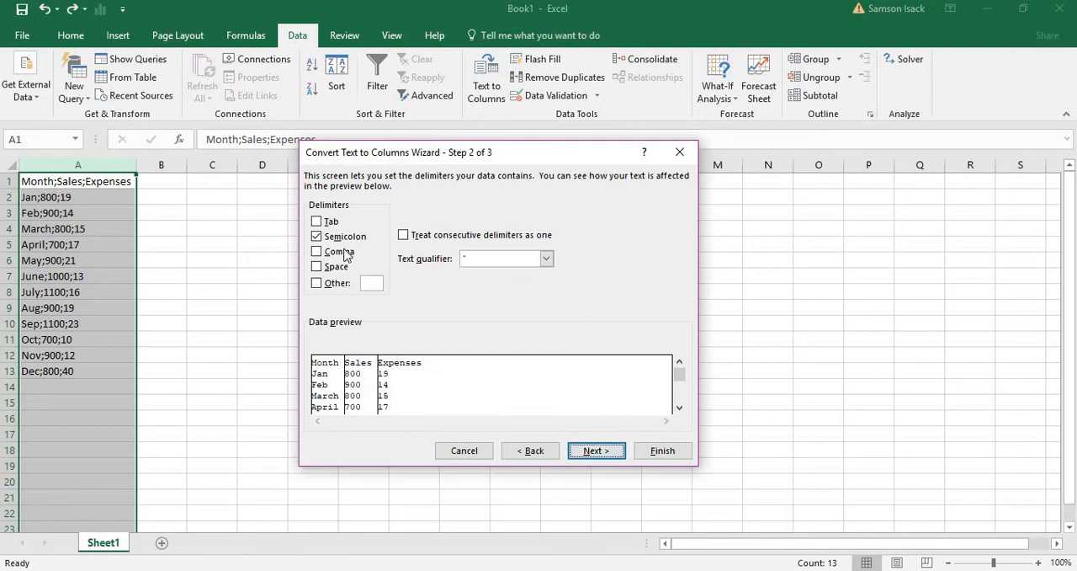
click(593, 457)
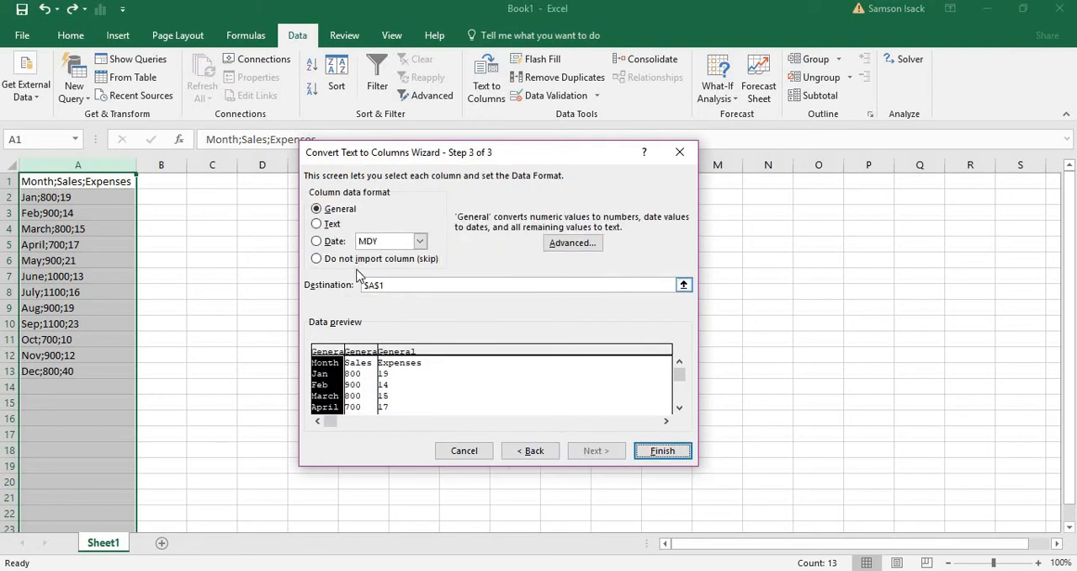
click(333, 225)
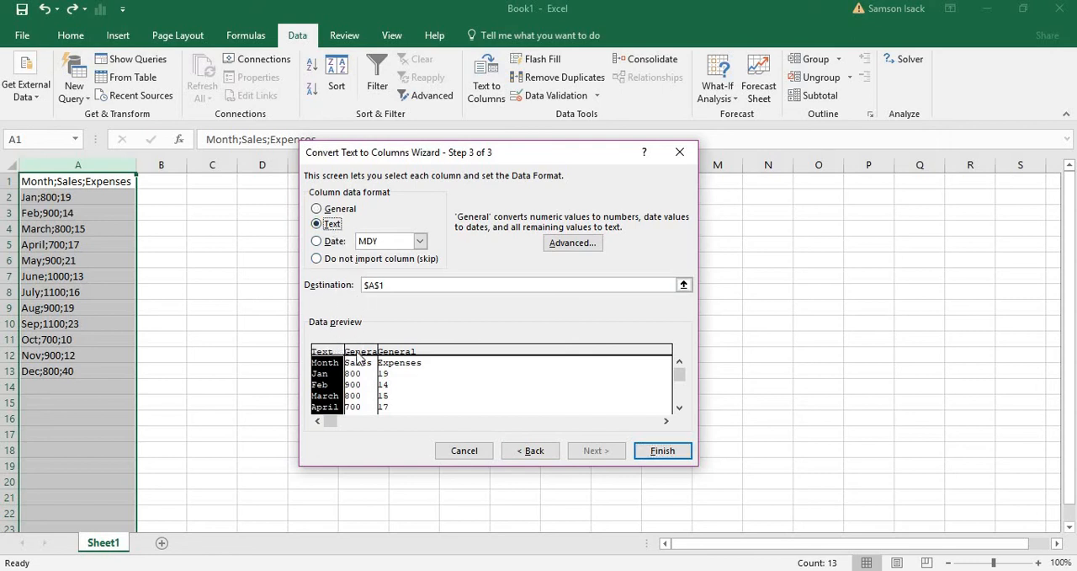
click(370, 384)
click(406, 383)
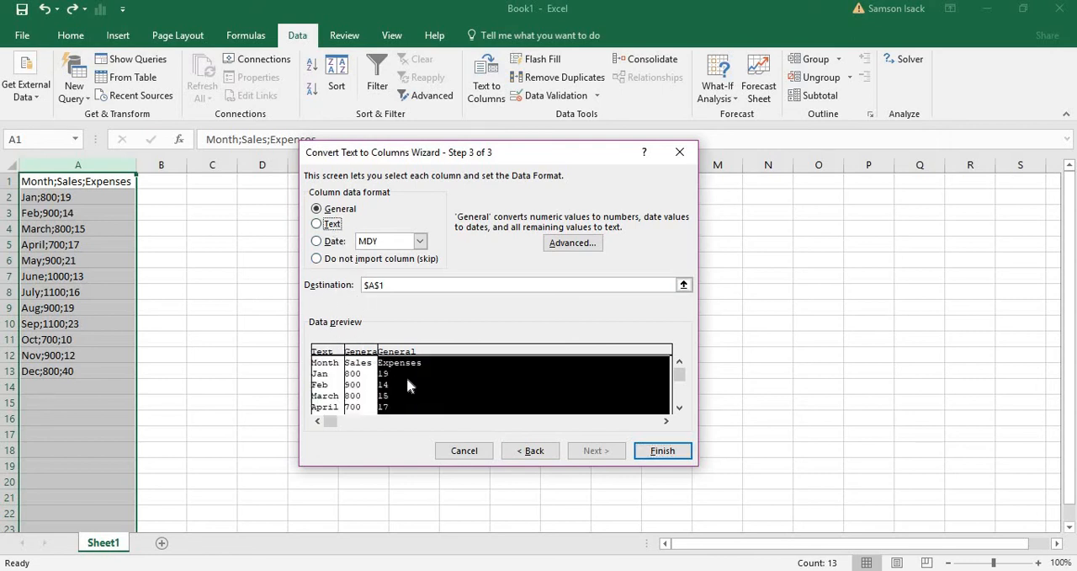
- Set the split's destination to $C$1 instead of $A$1 and complete the conversion
click(386, 287)
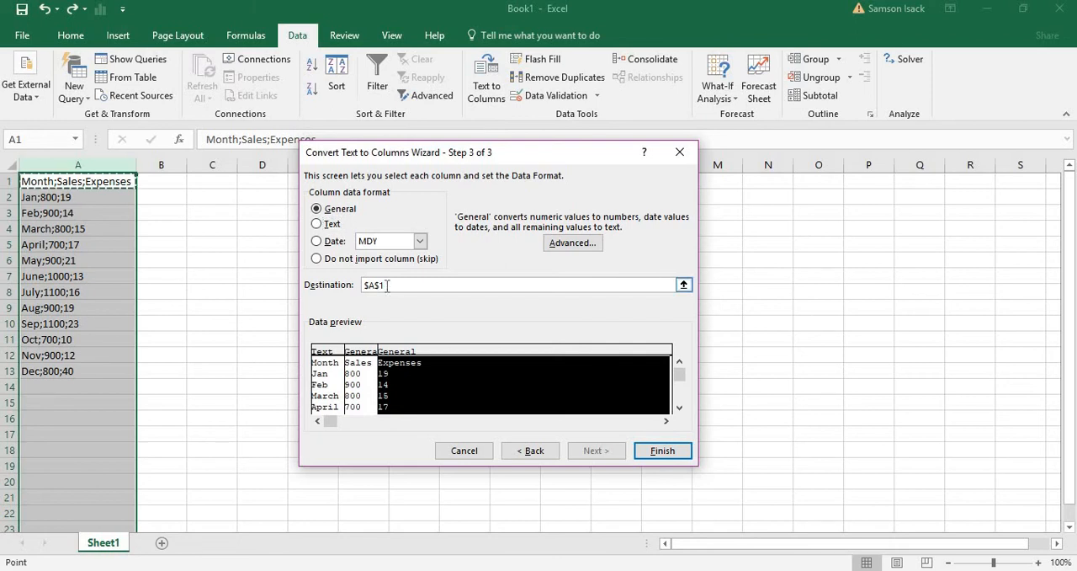
drag(386, 286, 318, 287)
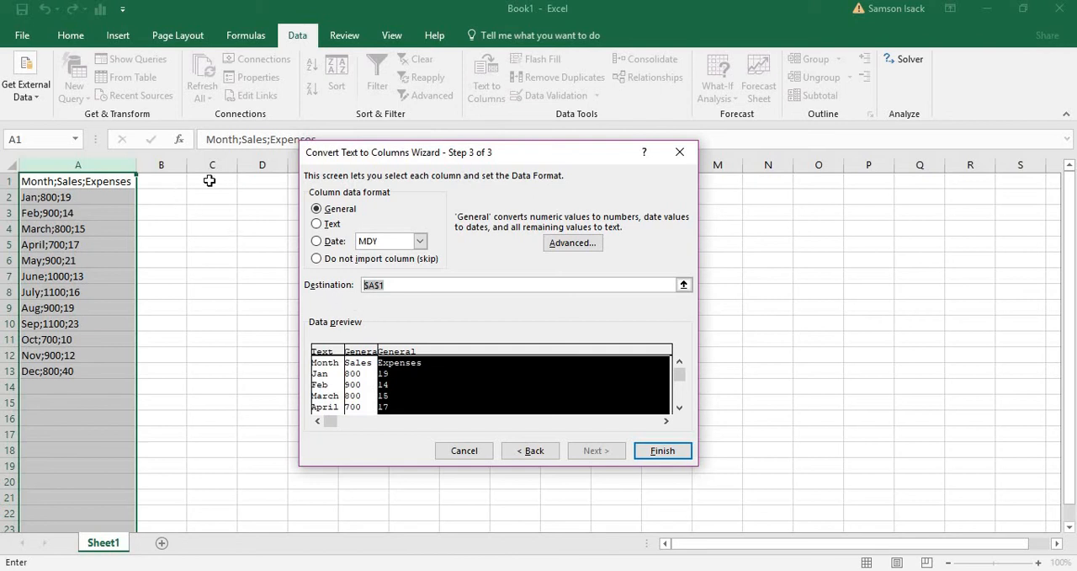
click(210, 181)
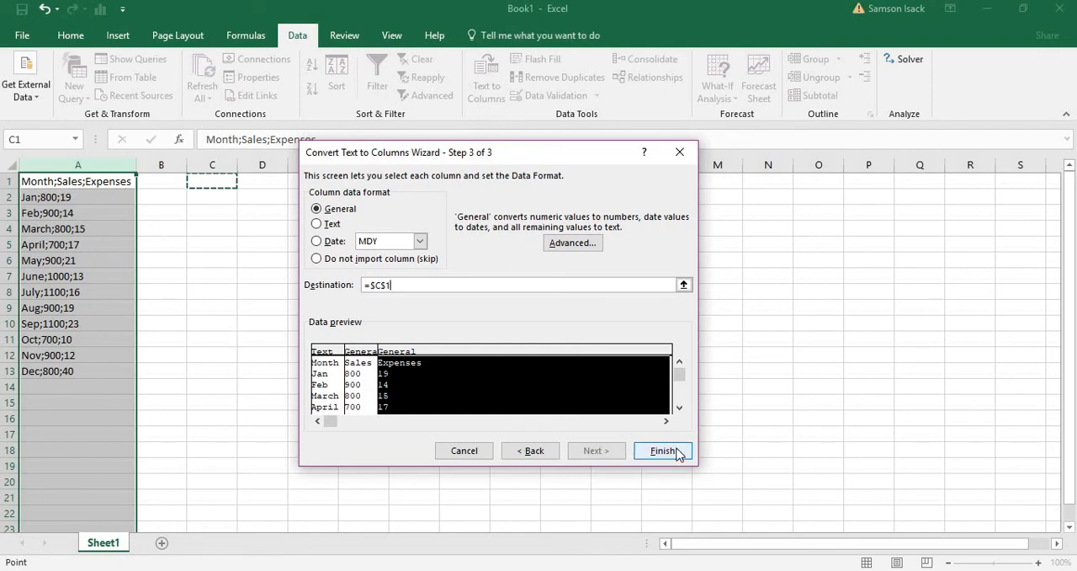
click(663, 450)
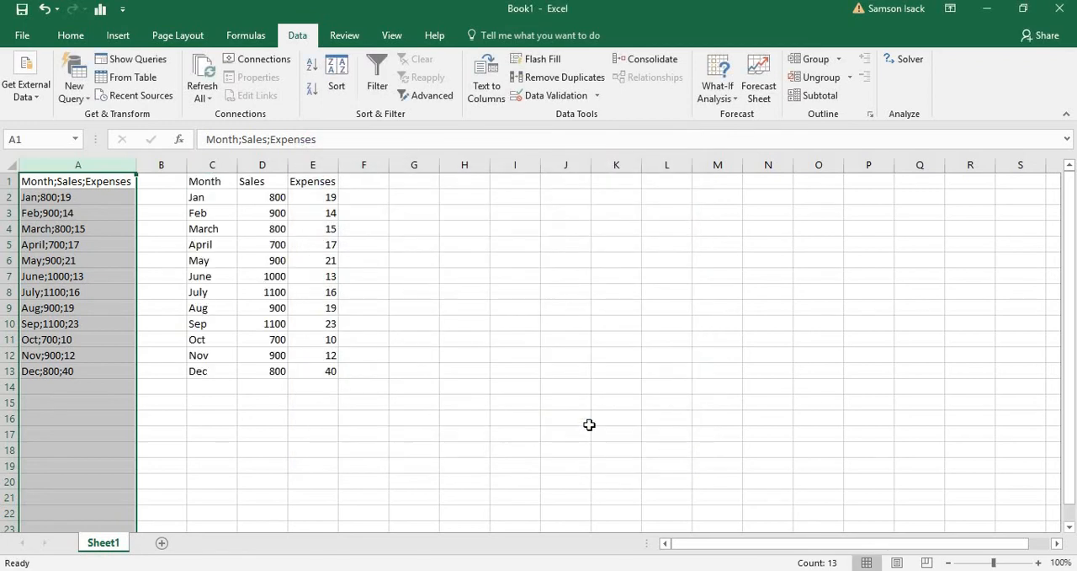
- Compare the original combined entries in column A with the separated data starting in column C, from the header to the December row
click(219, 232)
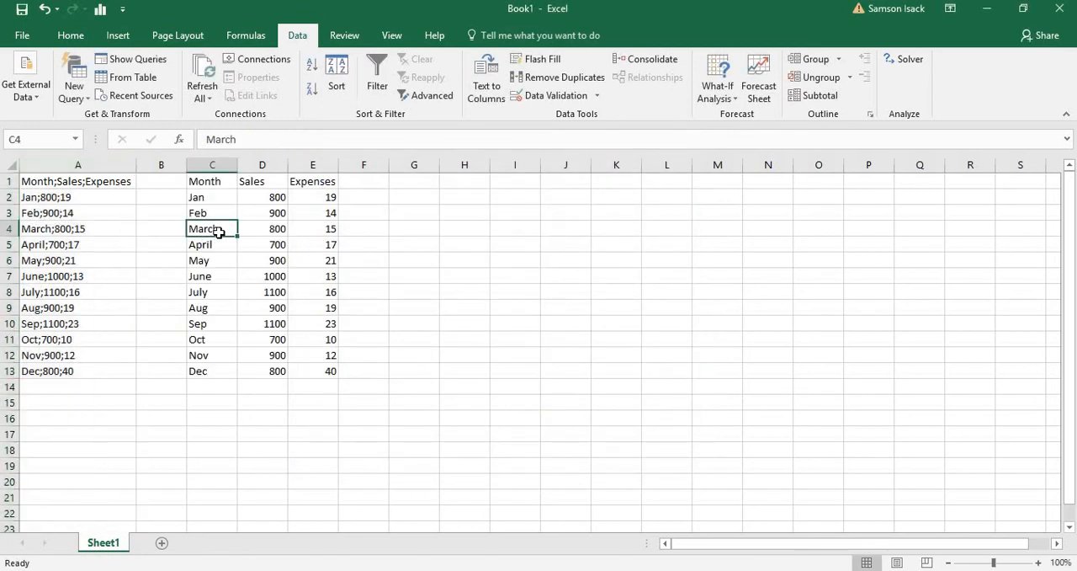
click(105, 179)
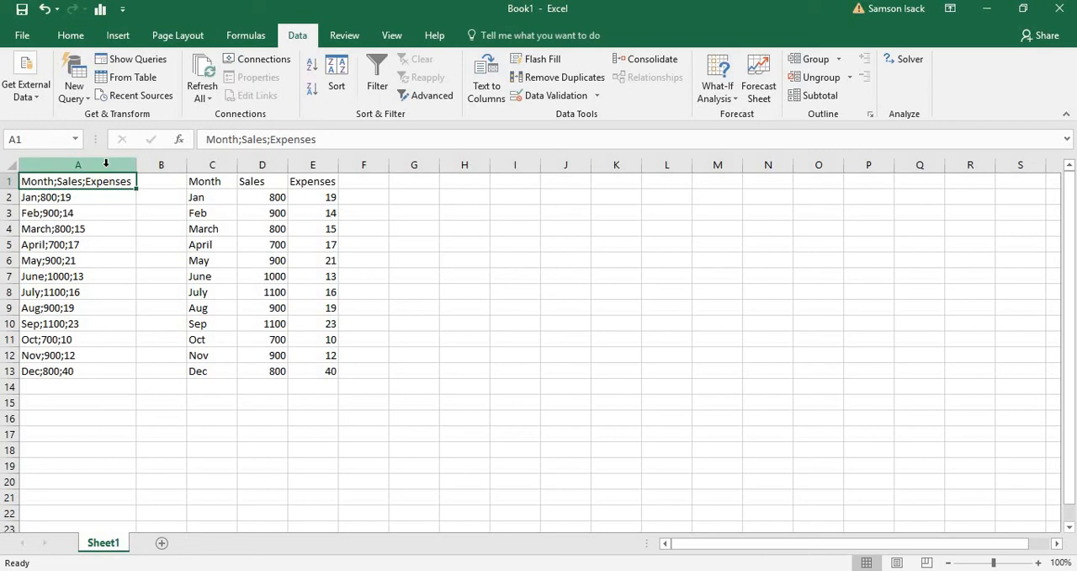
click(105, 163)
click(204, 202)
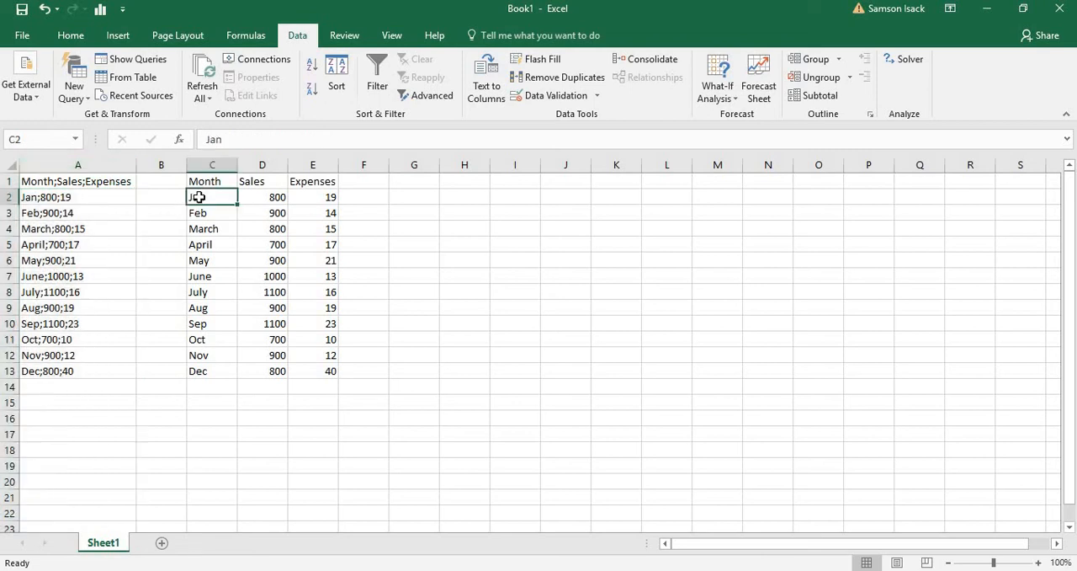
click(208, 181)
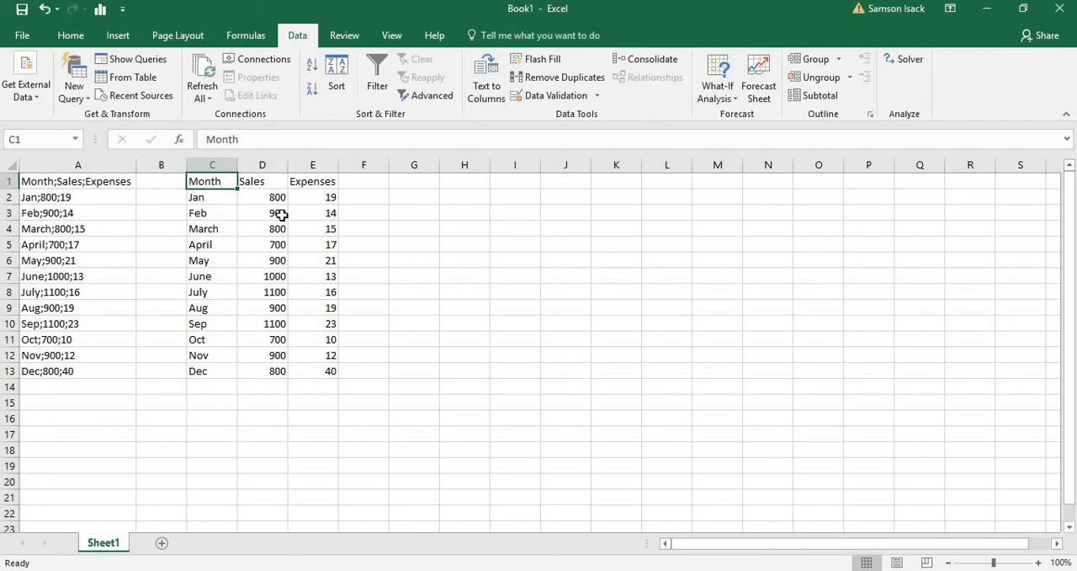
click(79, 381)
click(87, 369)
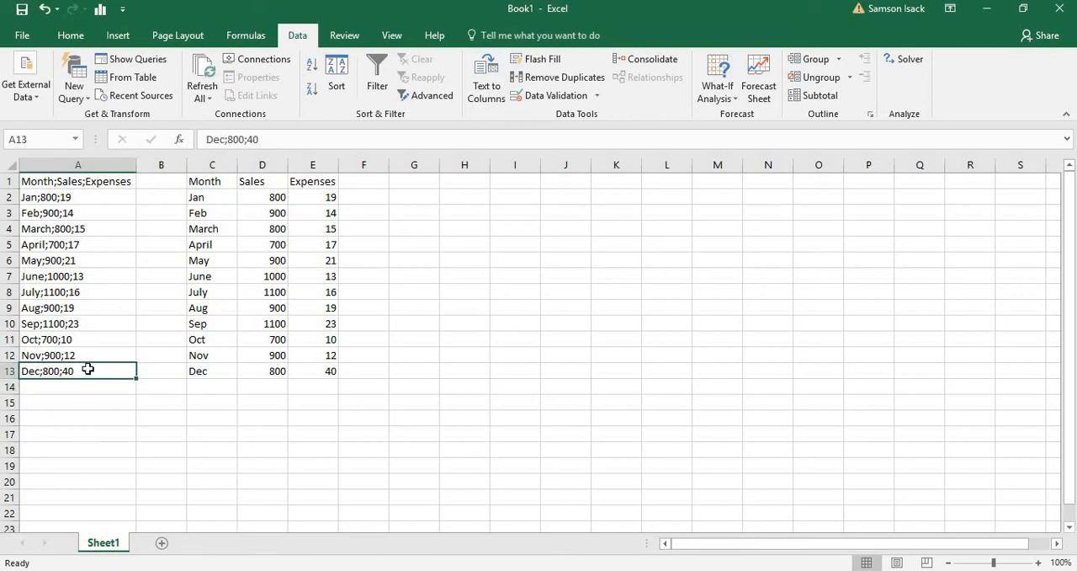
click(105, 186)
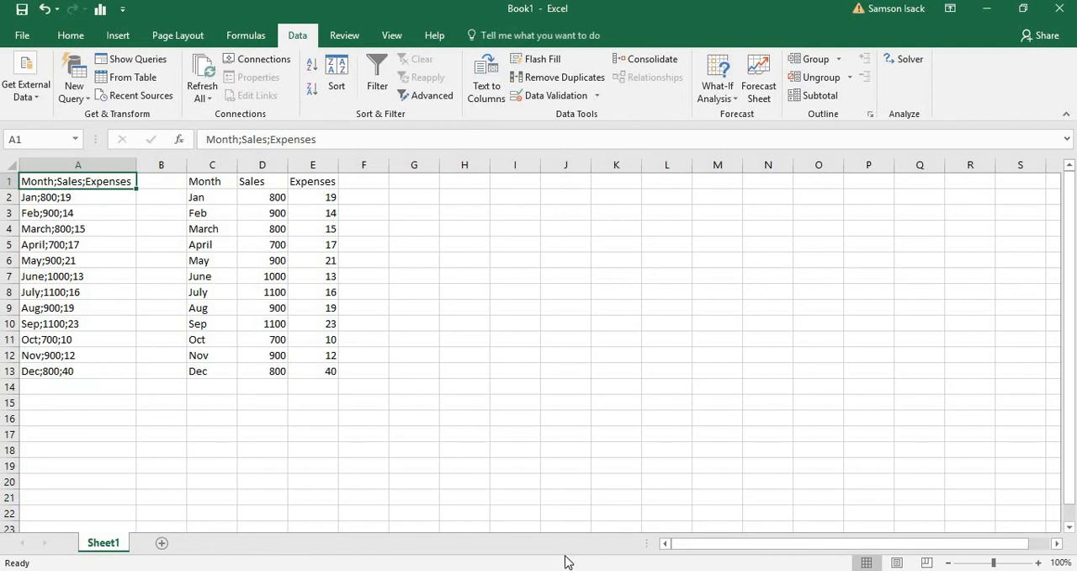
- Switch to Fixed_length.txt in Notepad, copy all of its selected month, sales and expenses text, and return to the workbook
mouse_move(560, 568)
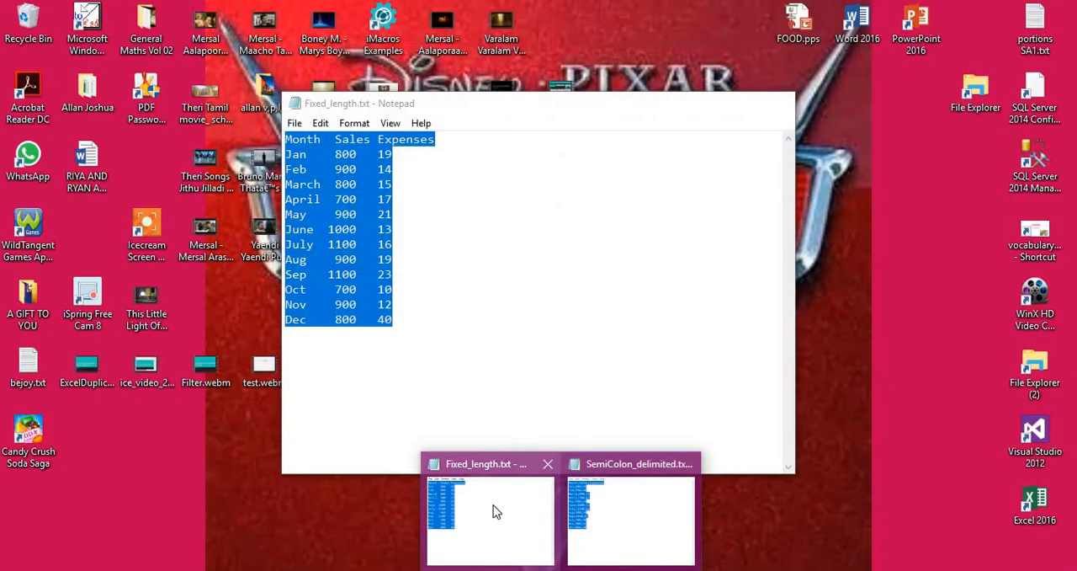
click(495, 512)
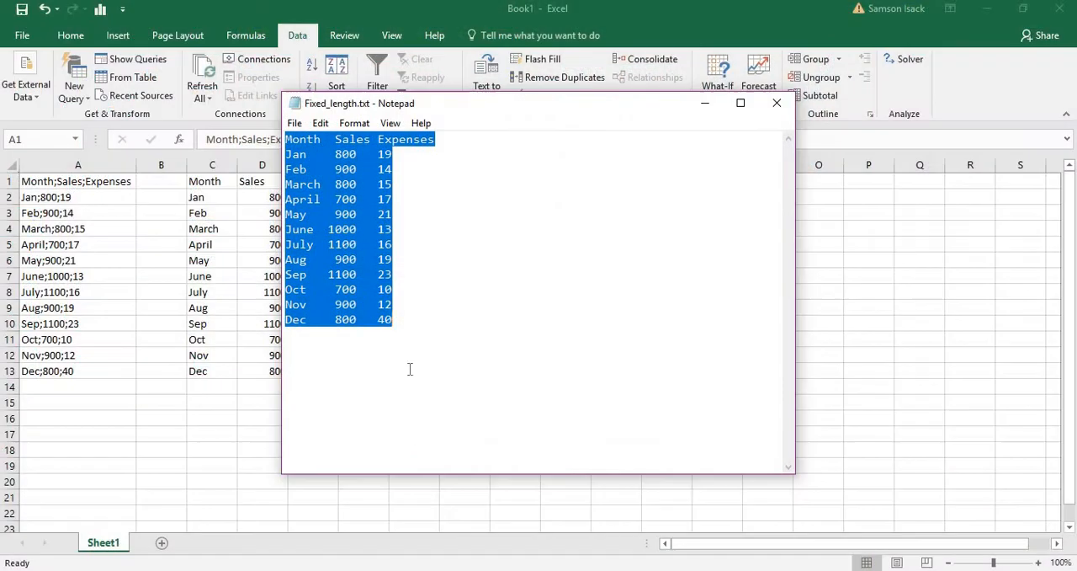
right_click(321, 234)
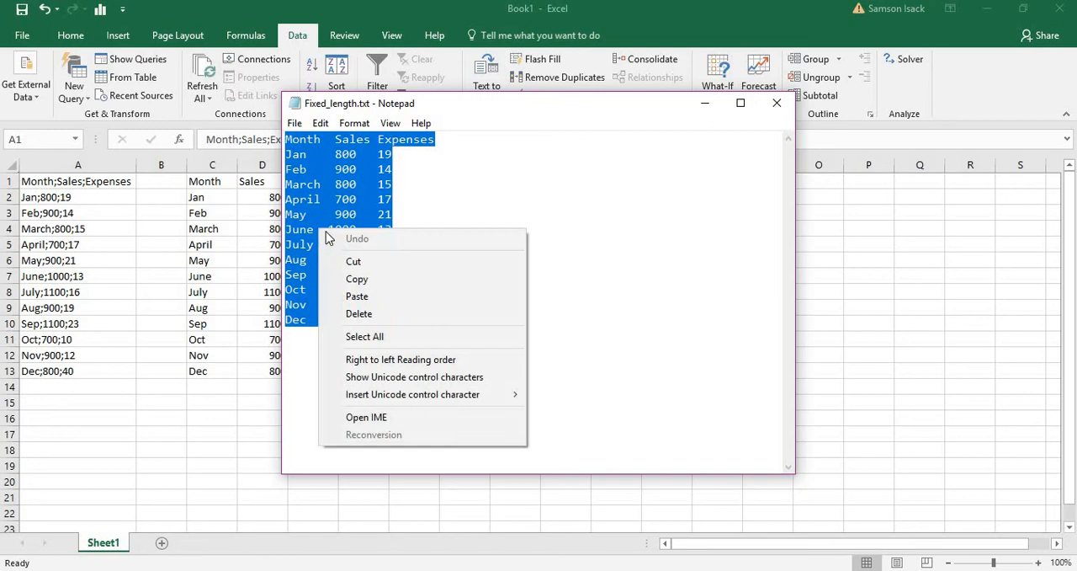
click(346, 278)
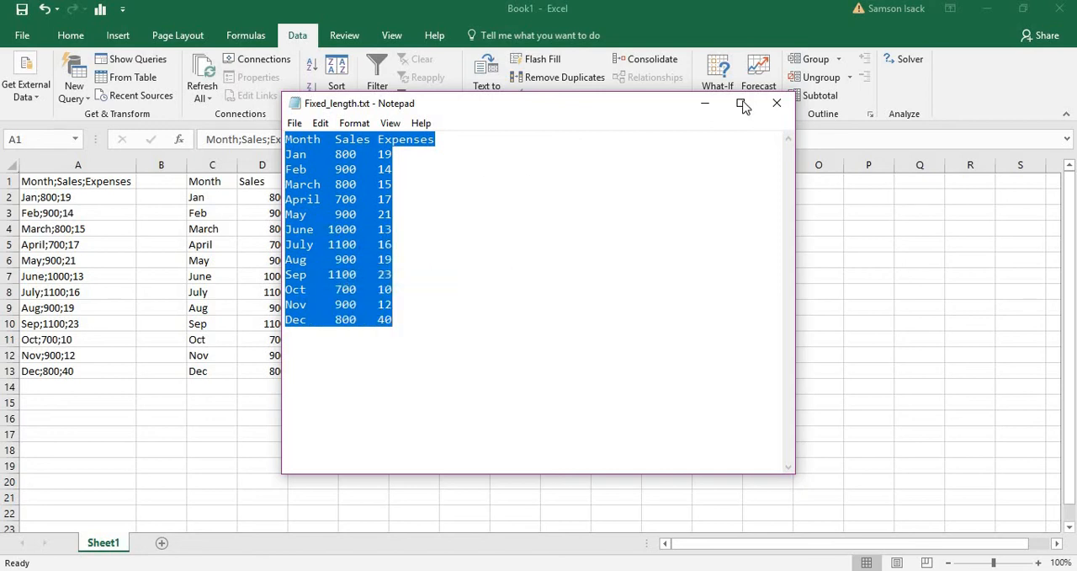
click(705, 103)
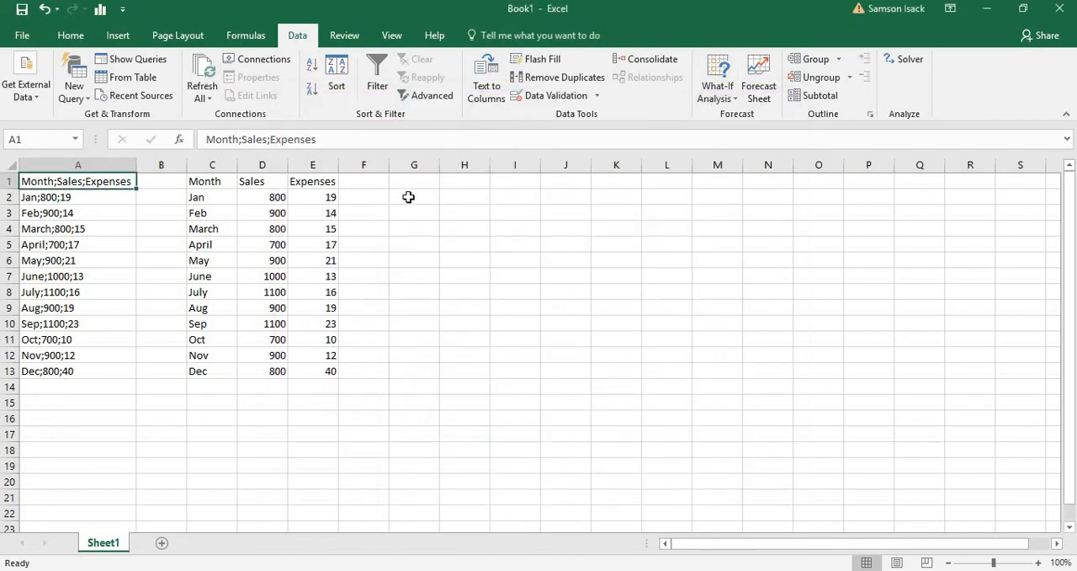
- Paste the copied fixed-length text at cell G1 and auto-fit column G to its contents
click(417, 184)
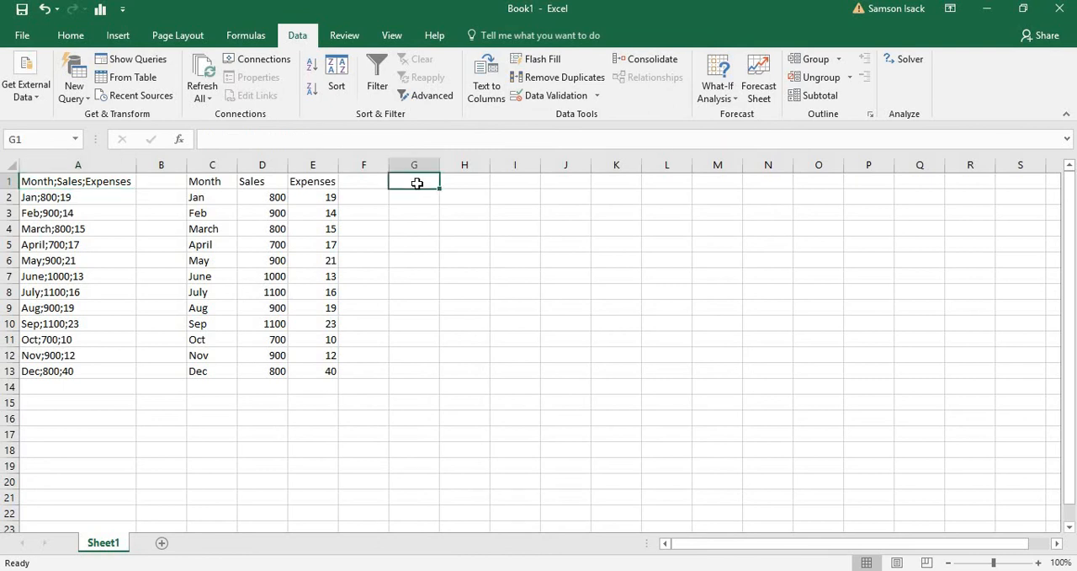
right_click(417, 184)
click(450, 250)
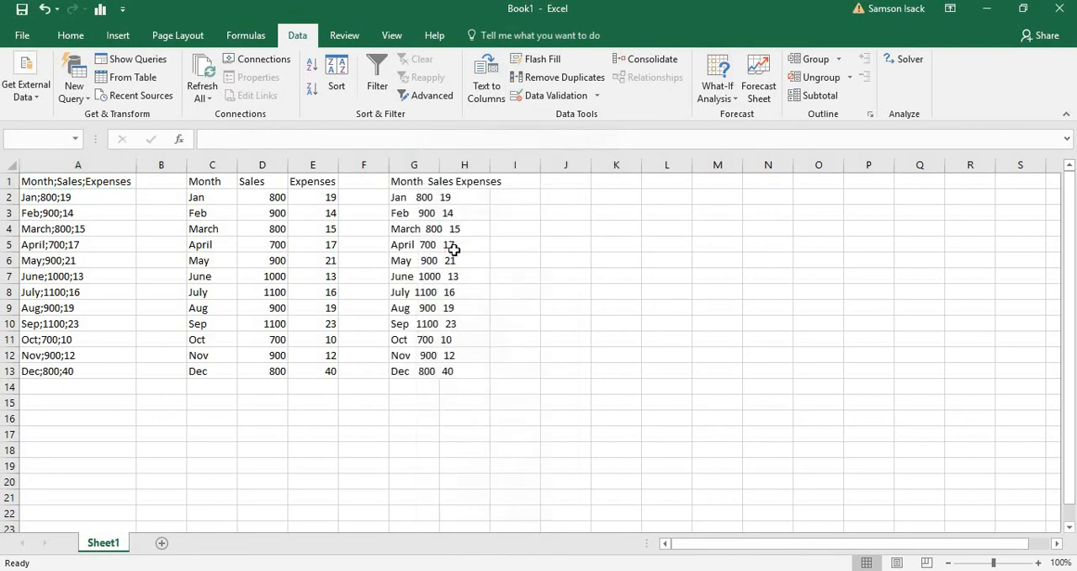
double_click(442, 164)
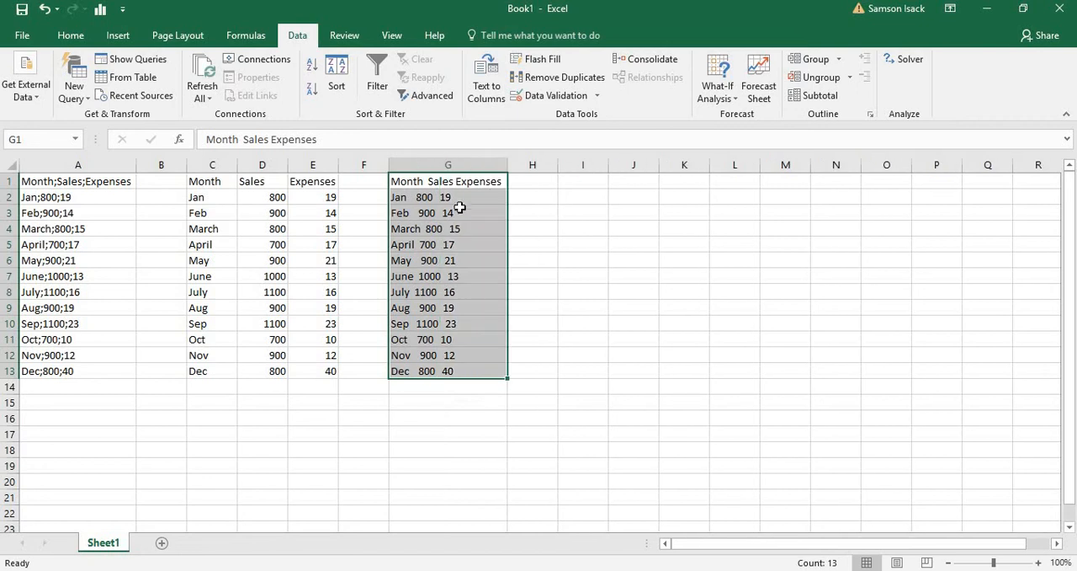
click(461, 210)
click(475, 185)
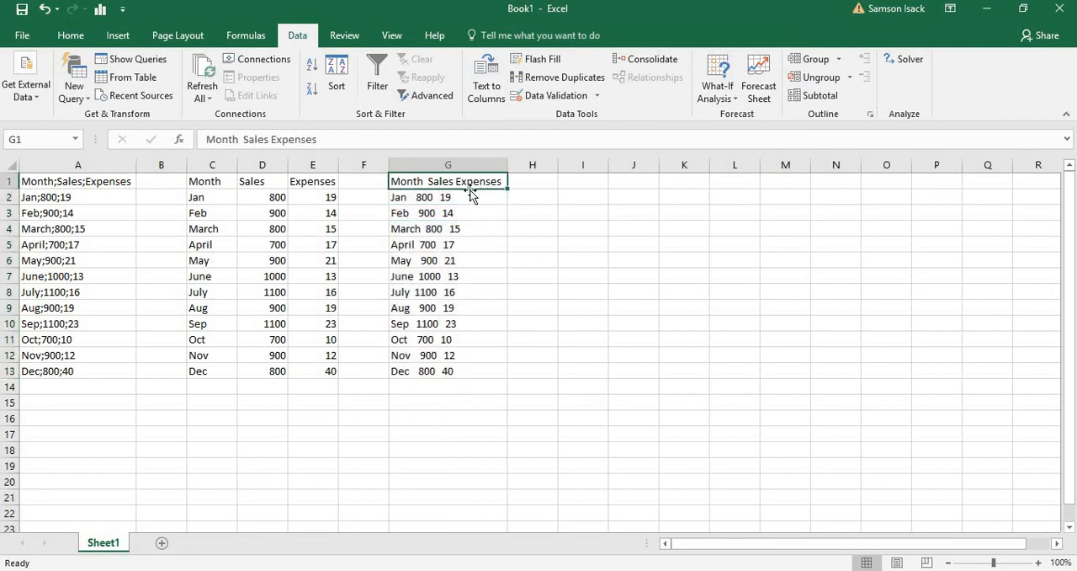
- Start a Fixed width Text to Columns on column G, placing the Month/Sales break at position 6 so the four-digit sales values stay whole
click(471, 165)
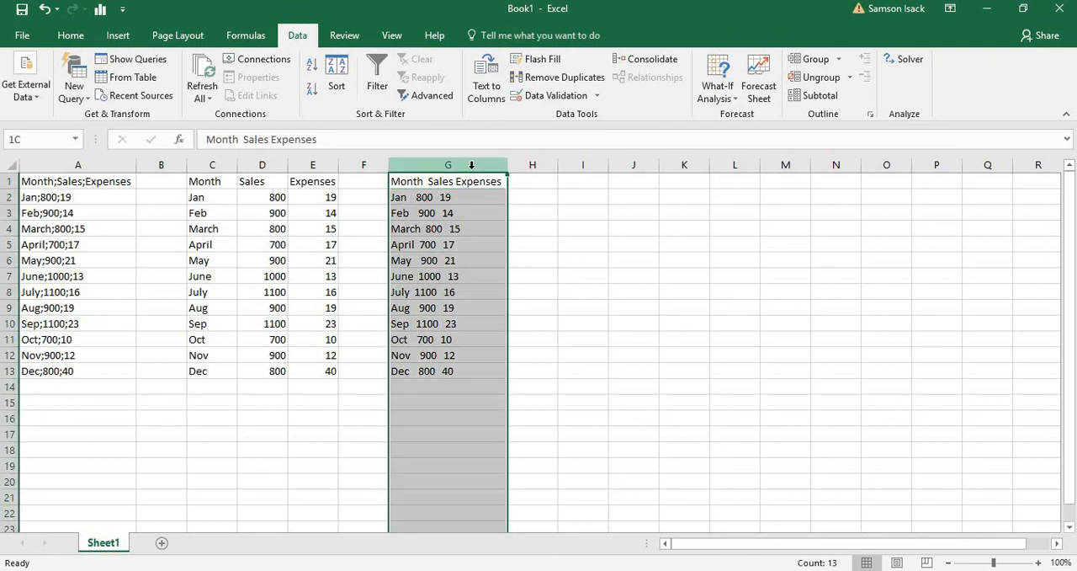
click(488, 86)
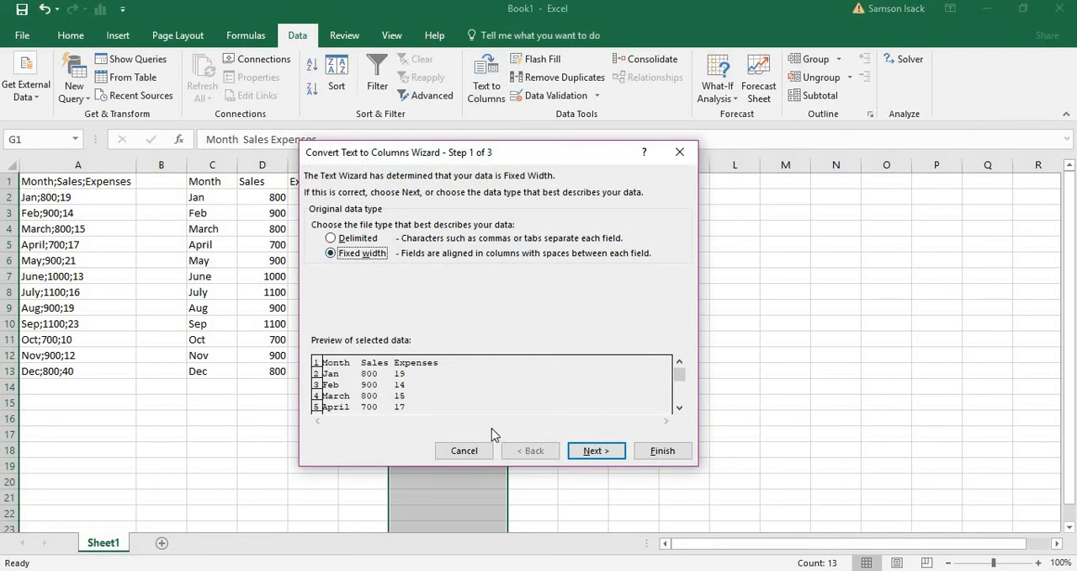
click(597, 451)
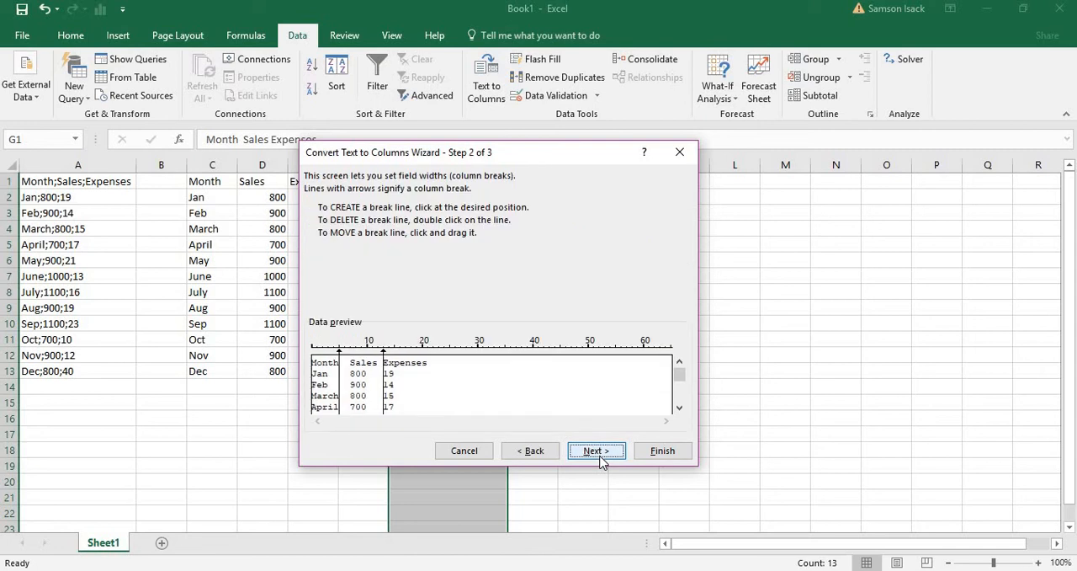
drag(340, 353, 348, 357)
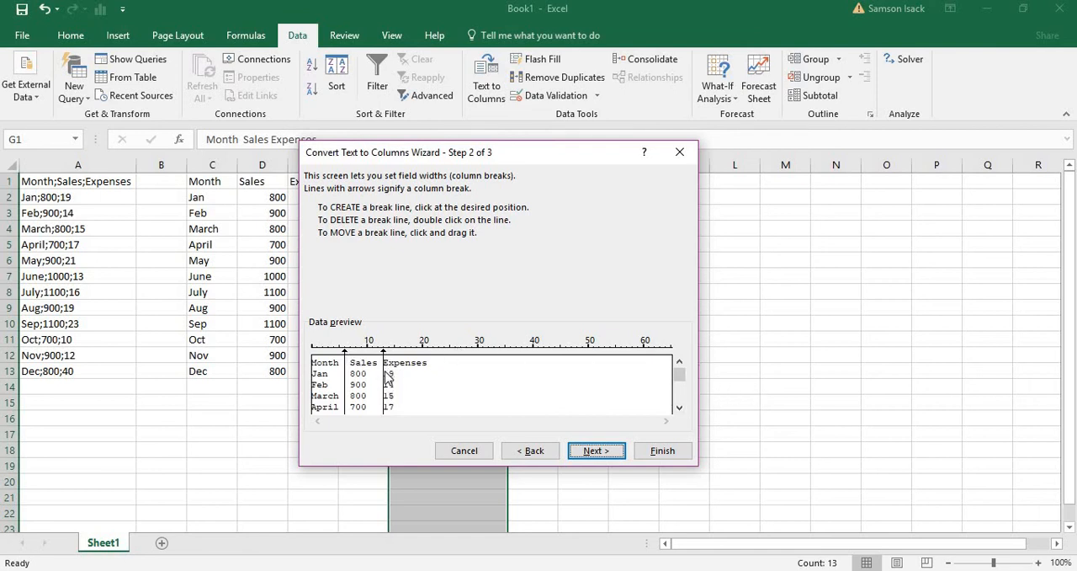
click(679, 407)
click(679, 407)
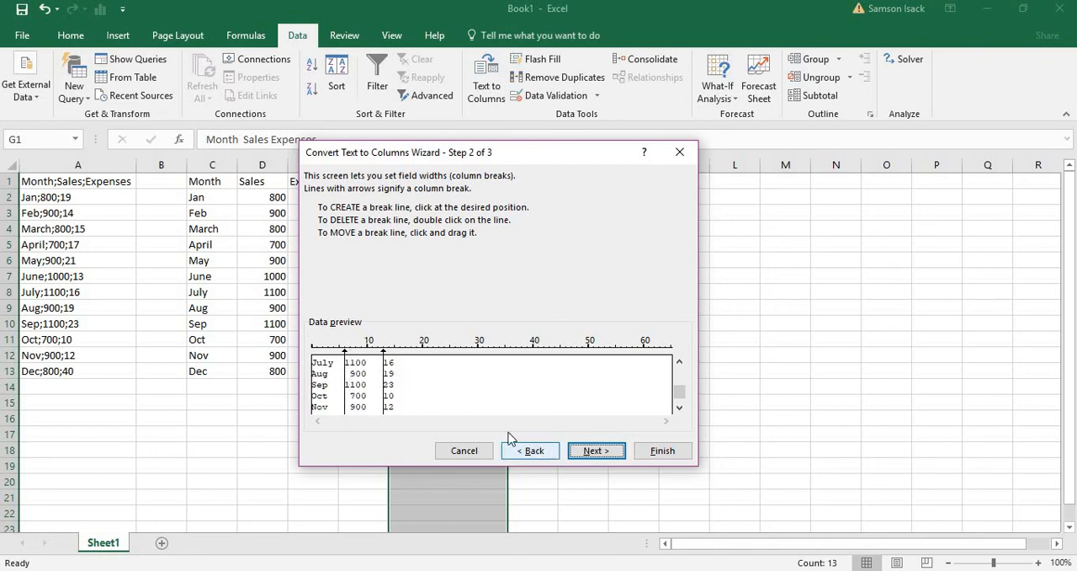
double_click(345, 352)
click(346, 351)
double_click(346, 351)
click(346, 351)
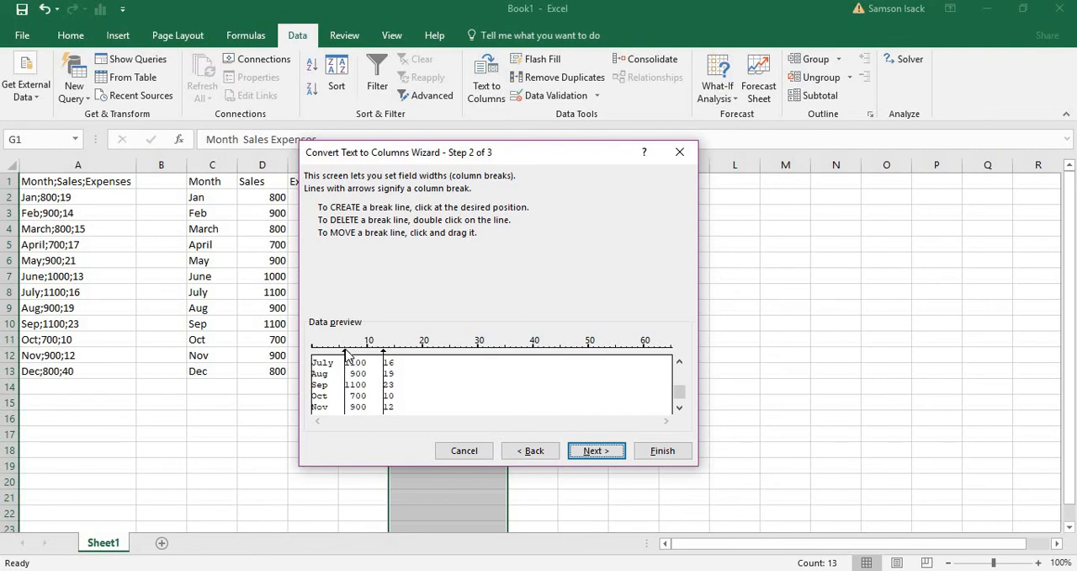
- Format the Month field as Text, keep Sales and Expenses as General, and complete the fixed-width split with destination $G$1
click(605, 451)
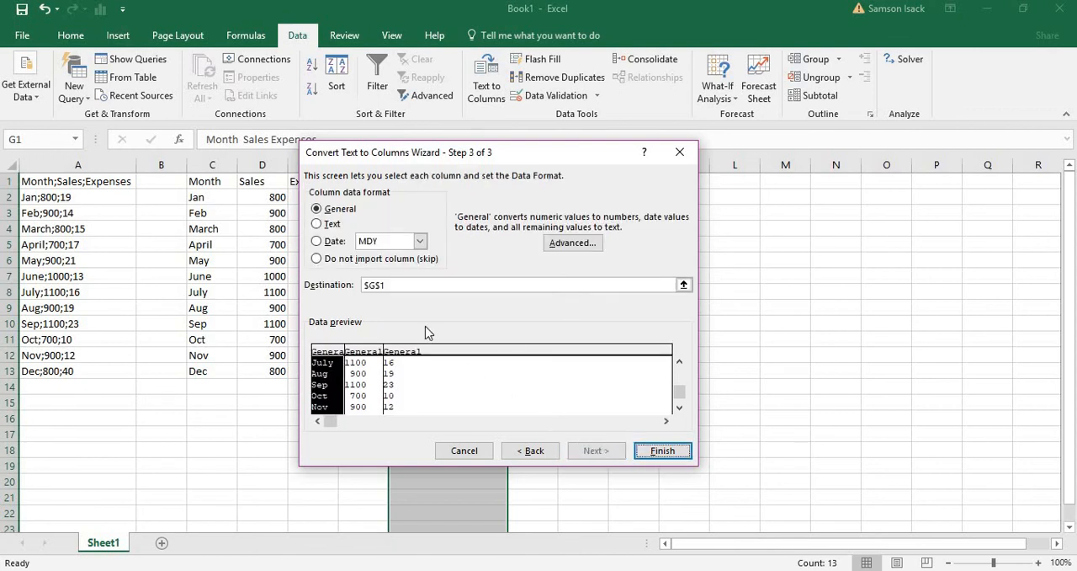
click(320, 224)
click(379, 396)
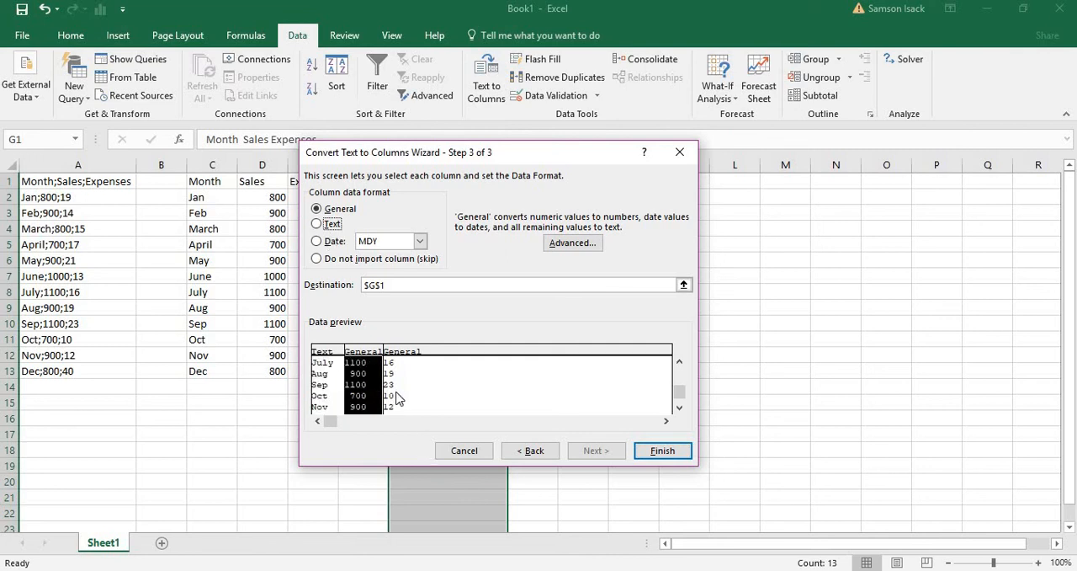
click(396, 394)
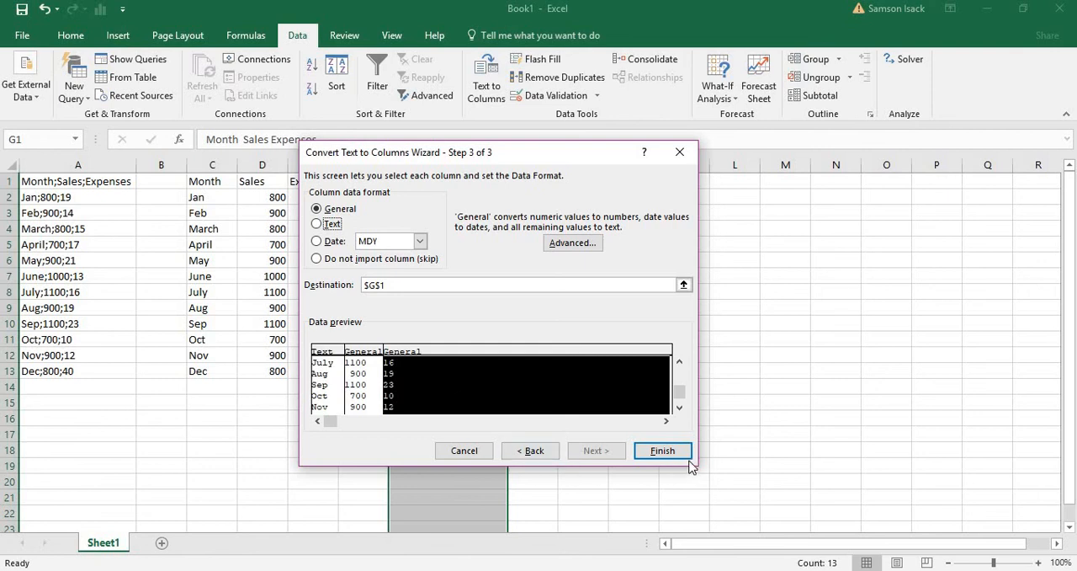
click(660, 449)
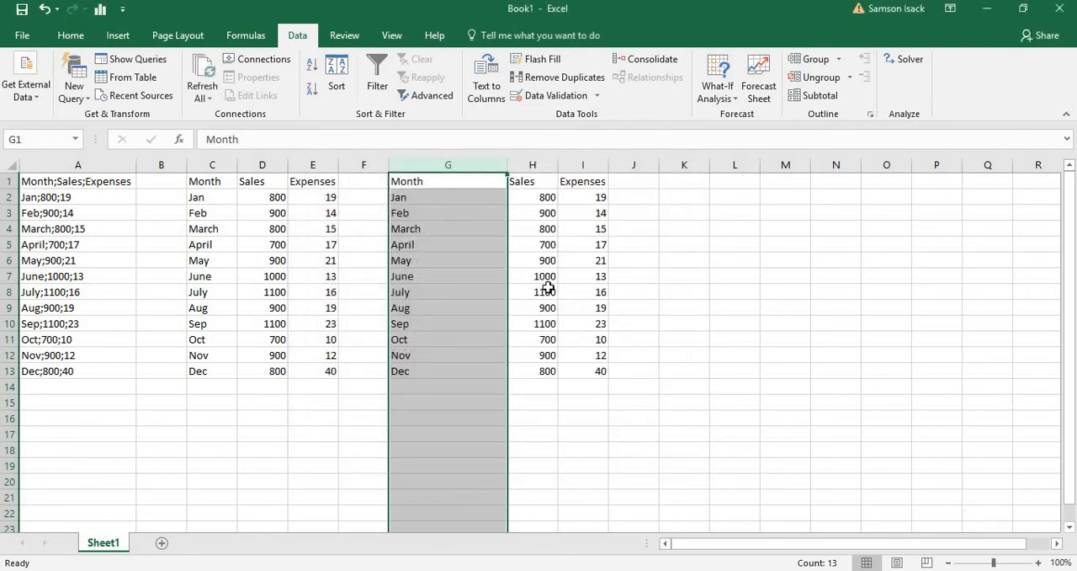
click(477, 183)
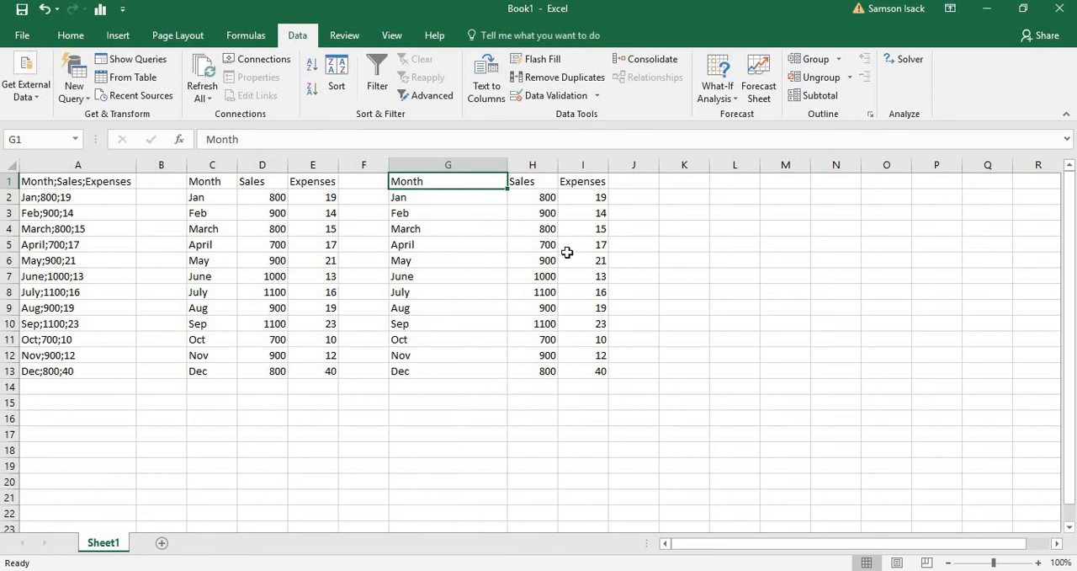
- Undo the in-place split of column G and restart its Fixed width Text to Columns with the Month/Sales break at position 6
click(45, 9)
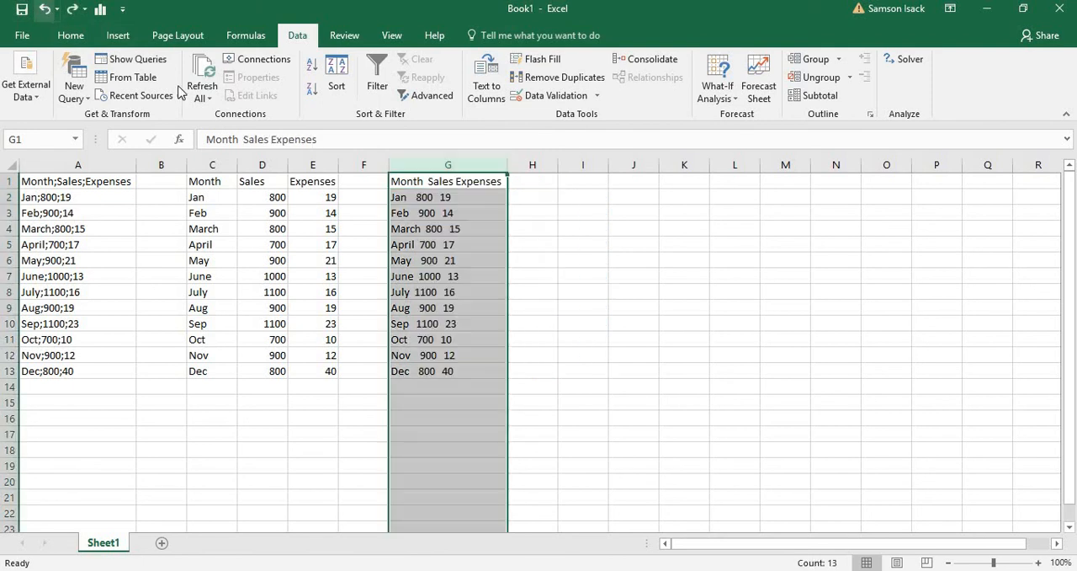
click(486, 74)
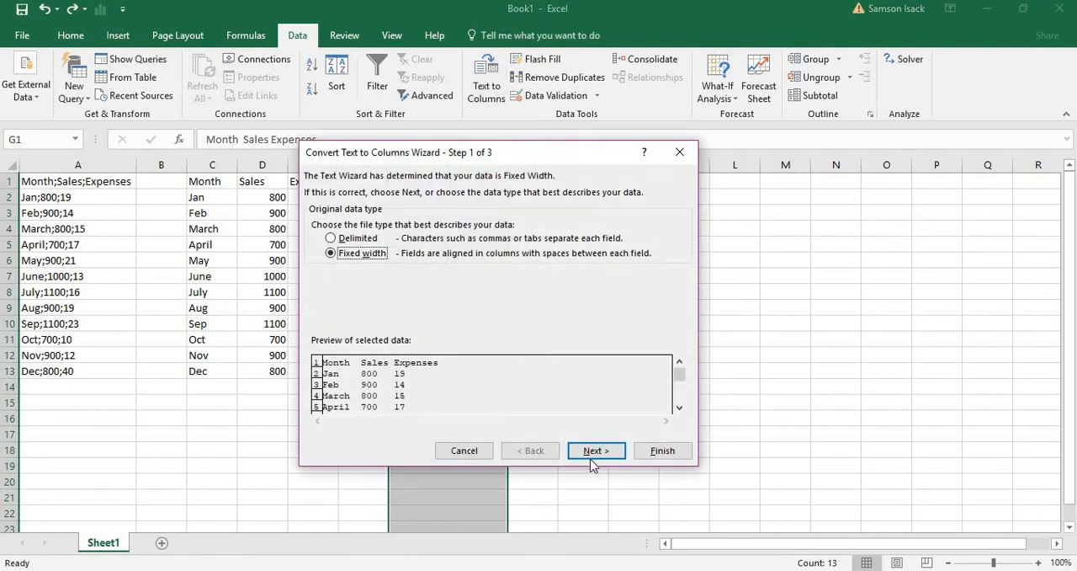
click(592, 455)
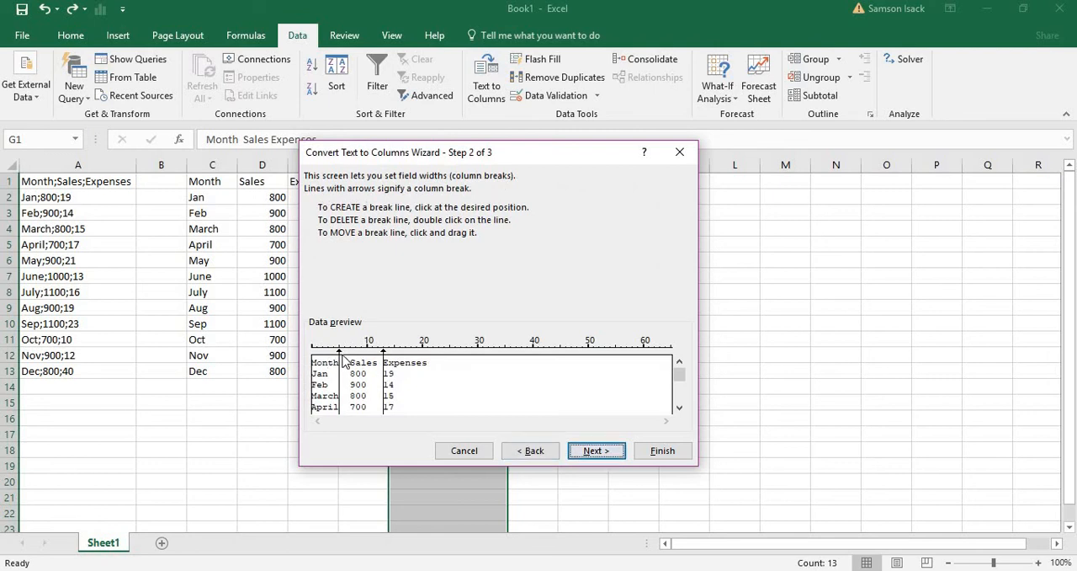
drag(340, 354, 346, 354)
click(679, 409)
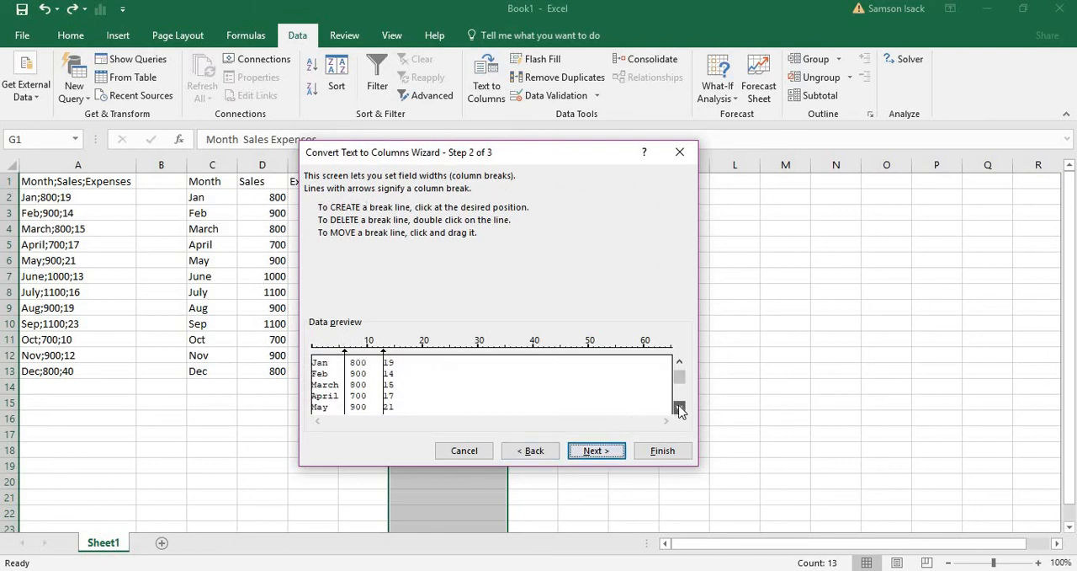
click(679, 409)
click(680, 409)
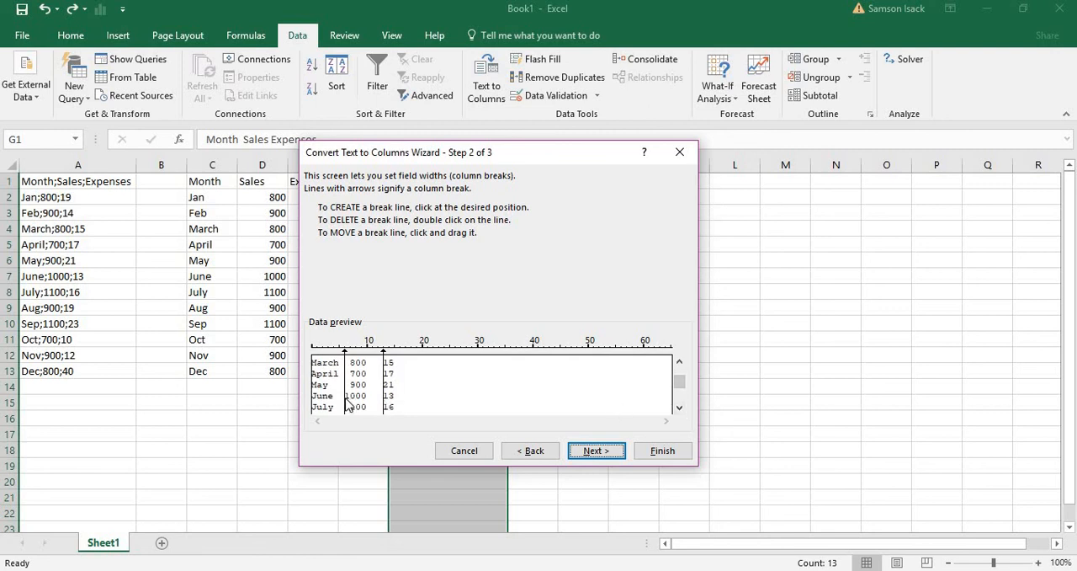
click(596, 451)
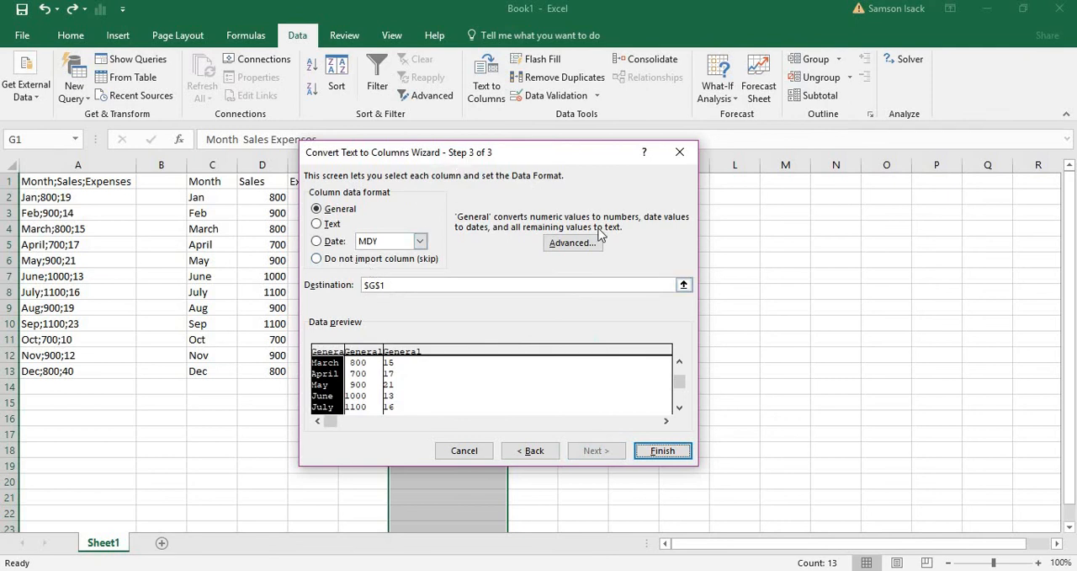
- Set the split's destination to cell $I$1, keeping all fields as General, and complete the fixed-width conversion
drag(461, 156, 825, 159)
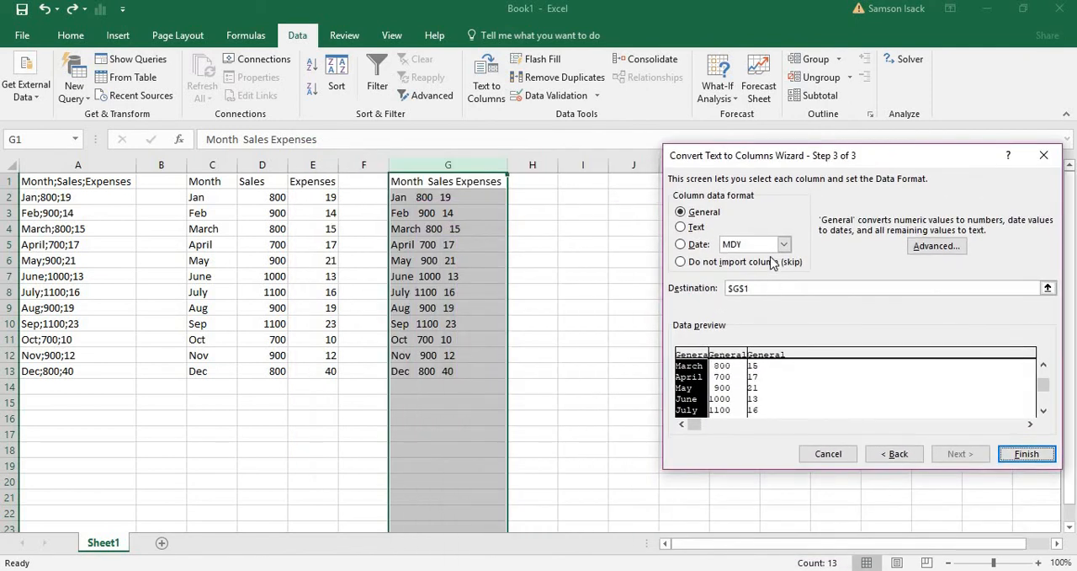
click(769, 288)
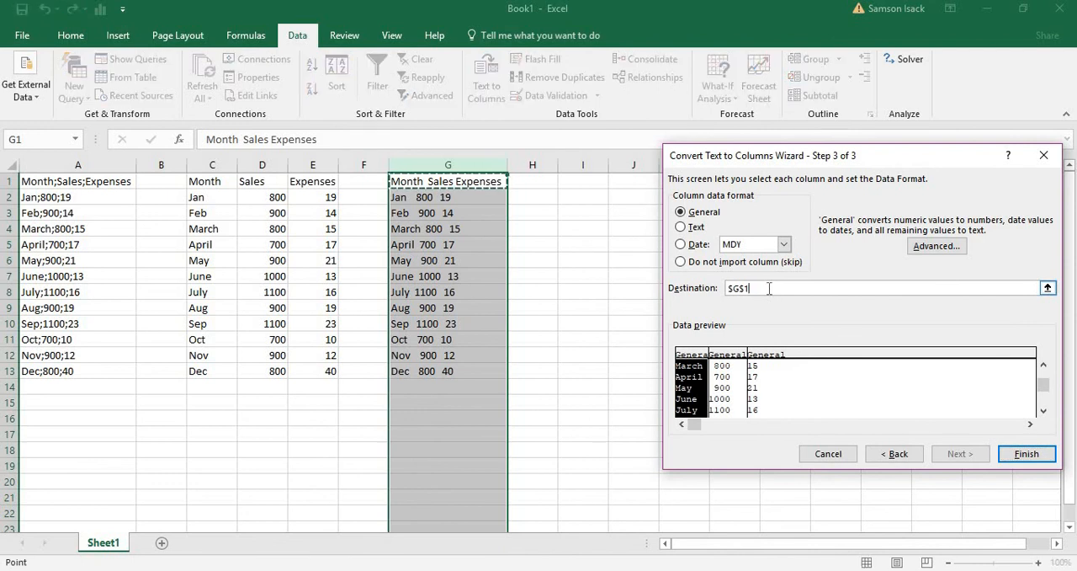
drag(769, 288, 690, 292)
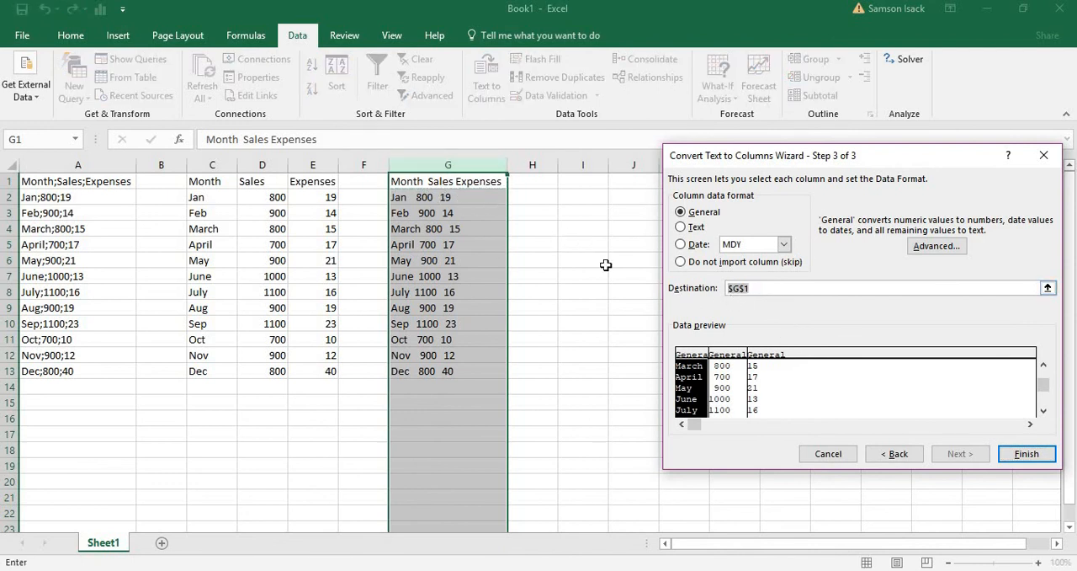
click(583, 181)
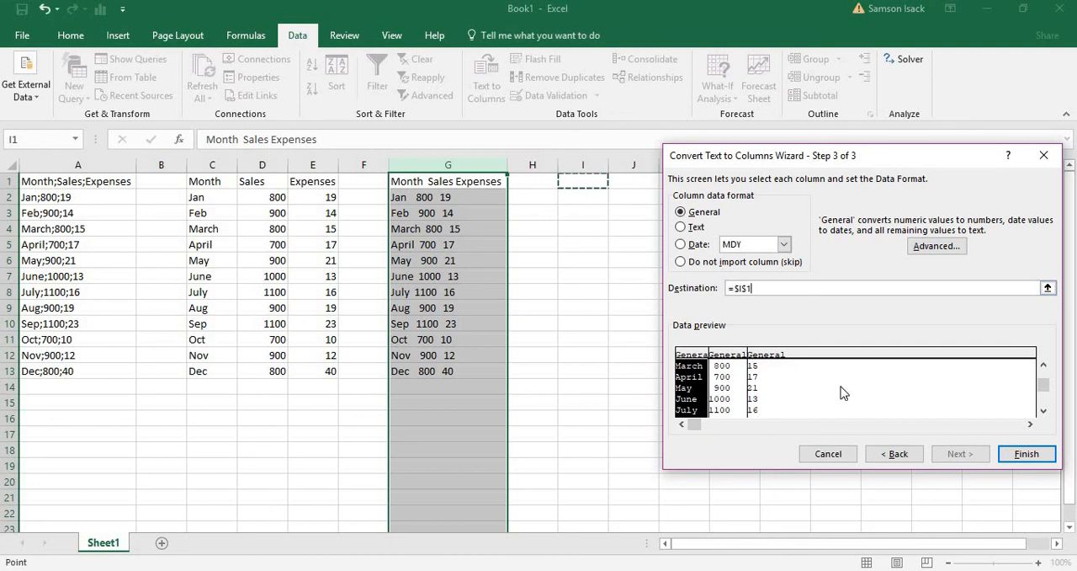
click(1017, 455)
click(584, 279)
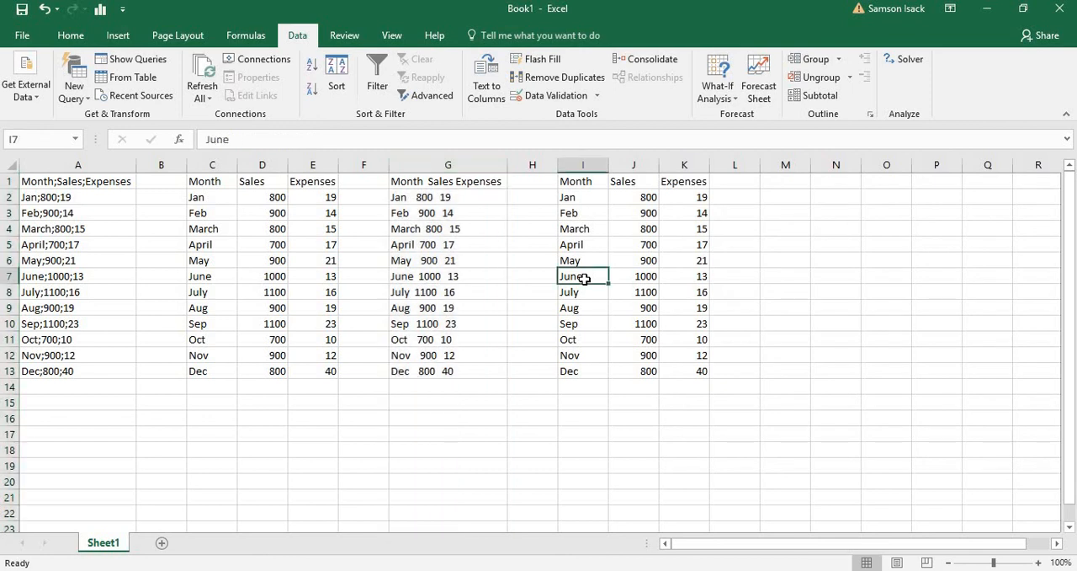